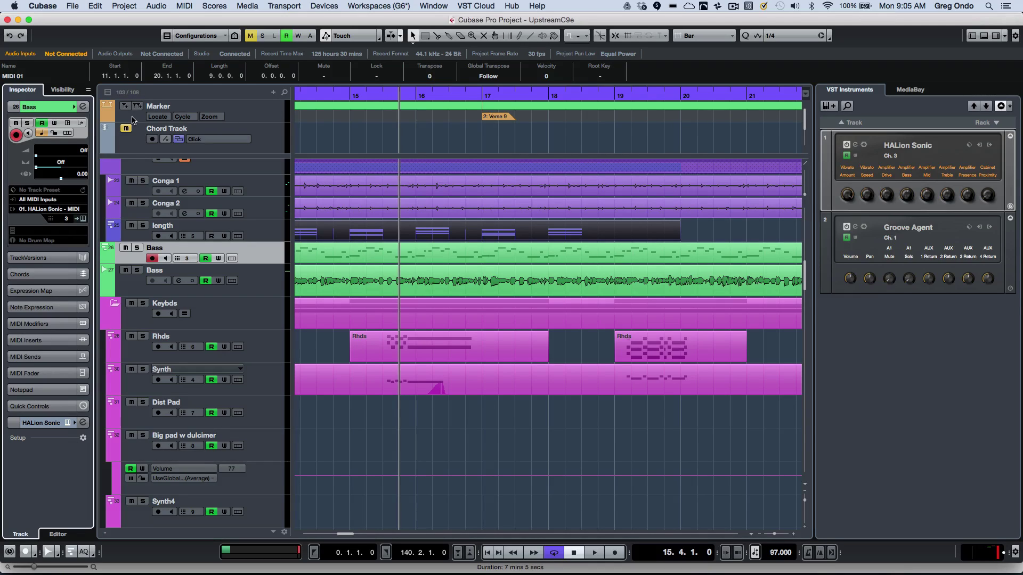
Step: Move focus between the window zones and check the Setup Window Layout options
{"action": "key", "text": "Tab"}
{"action": "key", "text": "Tab"}
{"action": "key", "text": "Tab"}
{"action": "key", "text": "Tab"}
{"action": "key", "text": "Tab"}
{"action": "key", "text": "Tab"}
{"action": "key", "text": "Tab"}
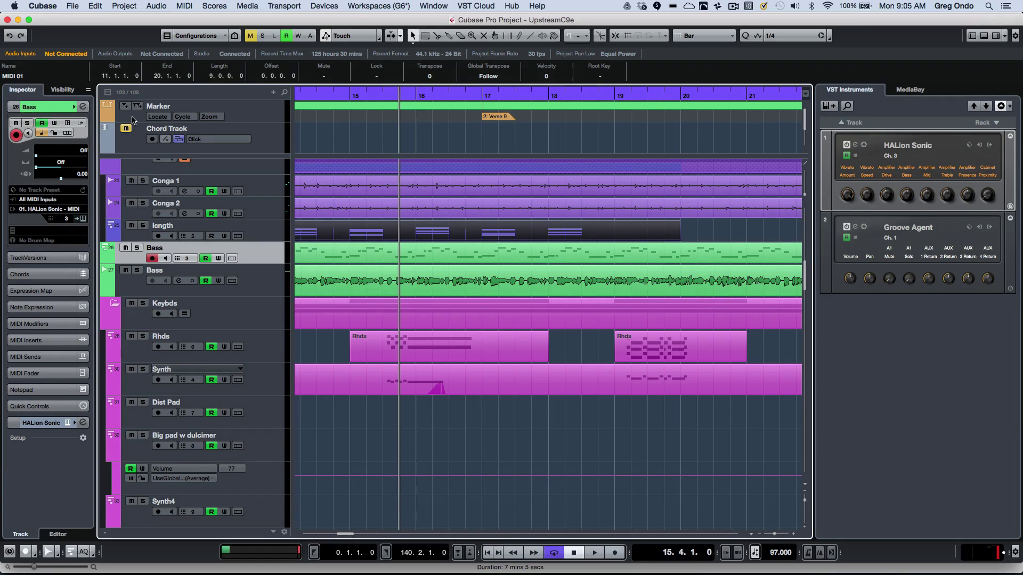
{"action": "key", "text": "Tab"}
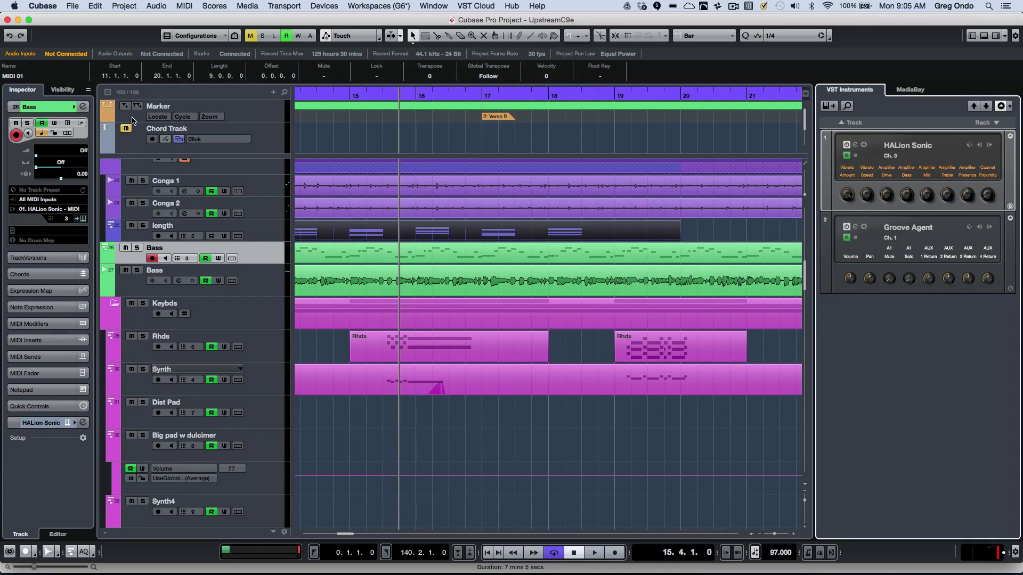
{"action": "left_click", "coordinate": [1007, 36]}
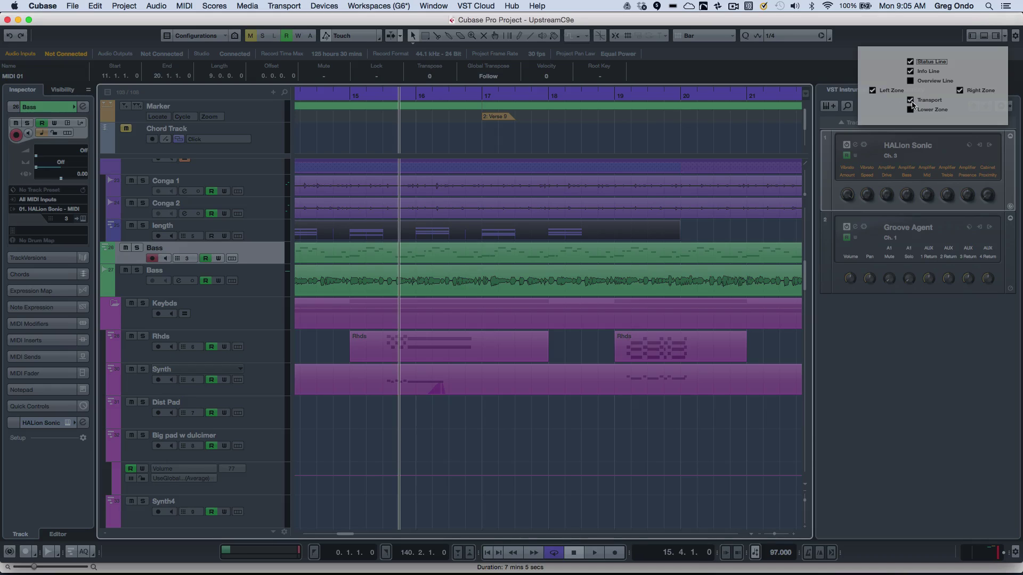
{"action": "left_click", "coordinate": [851, 73]}
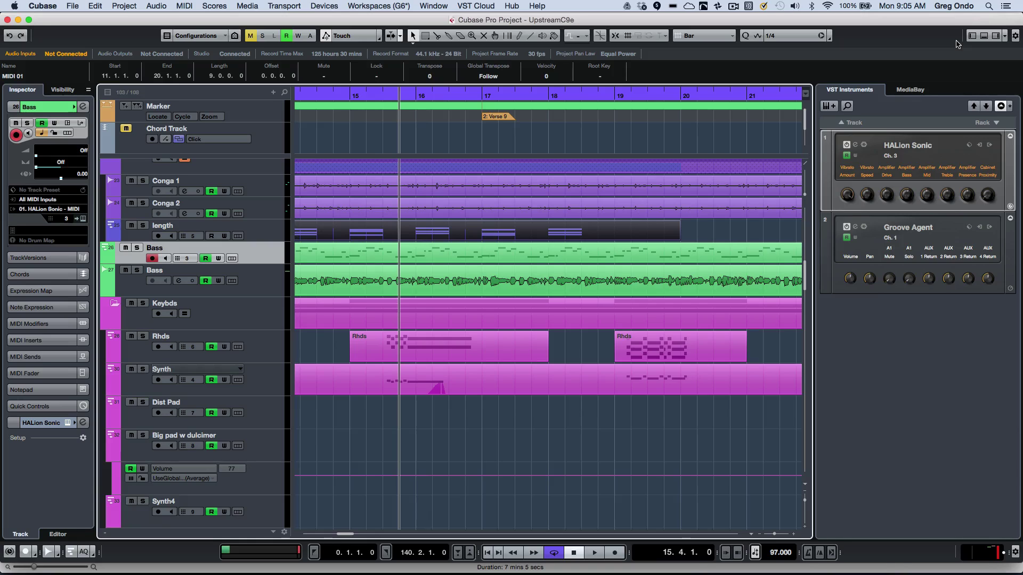
Step: Open the Lower Zone editor and load the MIDI 01 part's chord notes into it
{"action": "key", "text": "Return"}
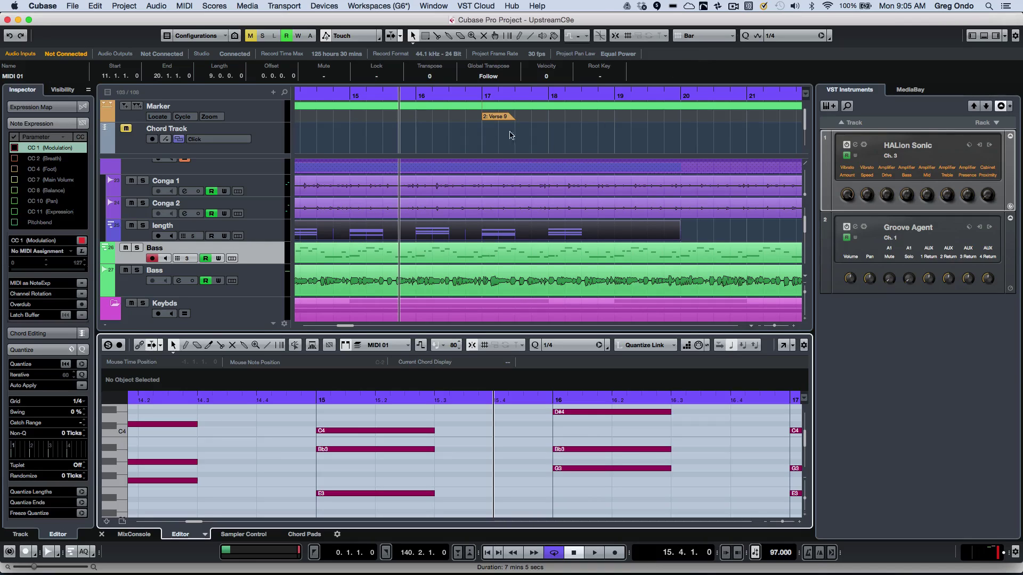
{"action": "left_click", "coordinate": [395, 283]}
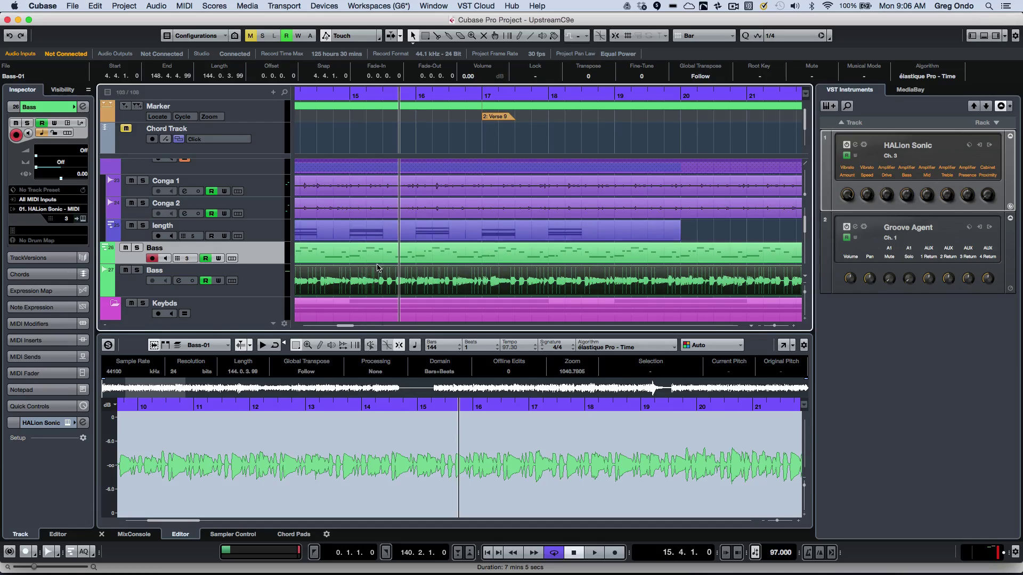
{"action": "left_click", "coordinate": [391, 233]}
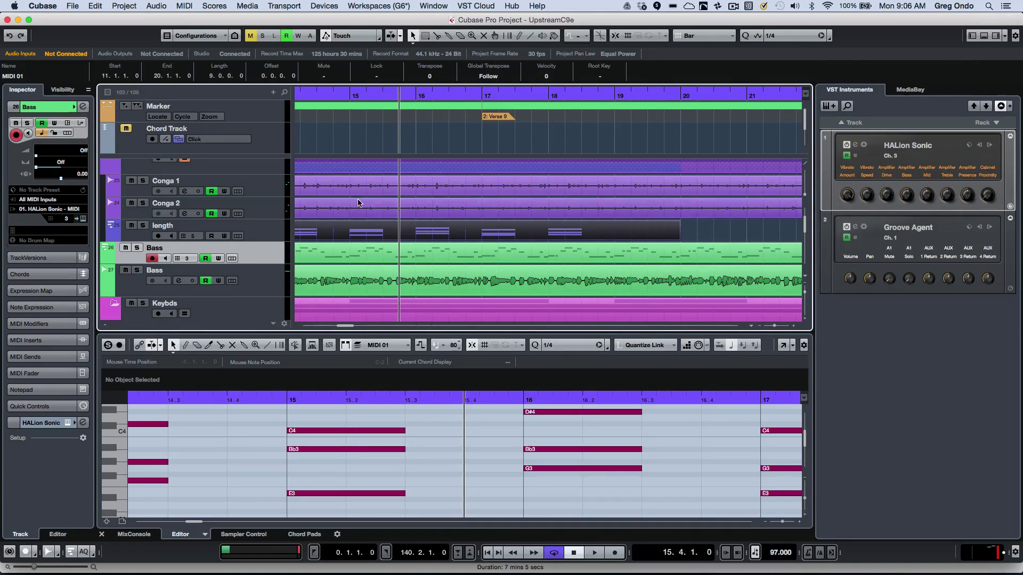
{"action": "left_click", "coordinate": [43, 5]}
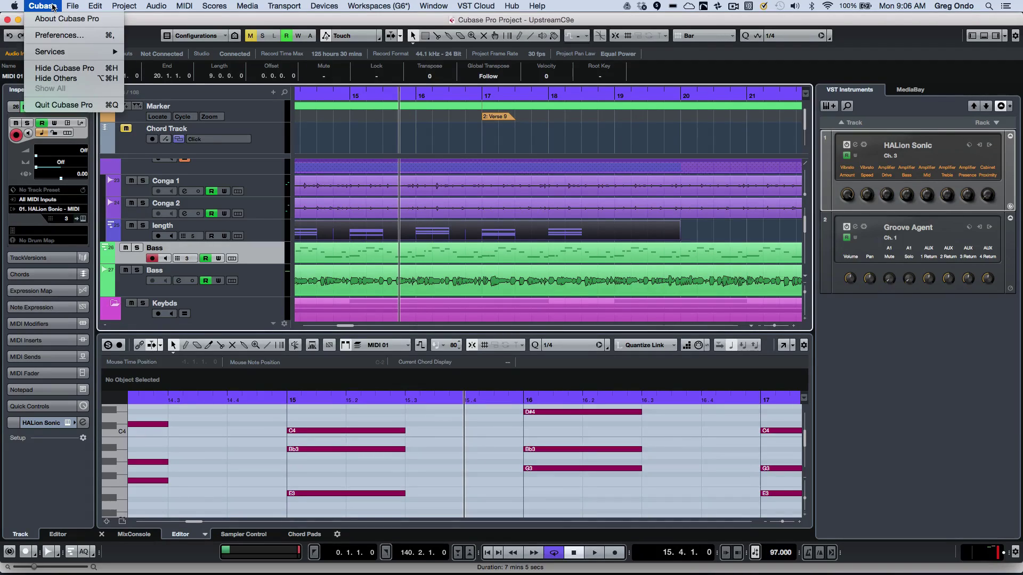
{"action": "left_click", "coordinate": [51, 35]}
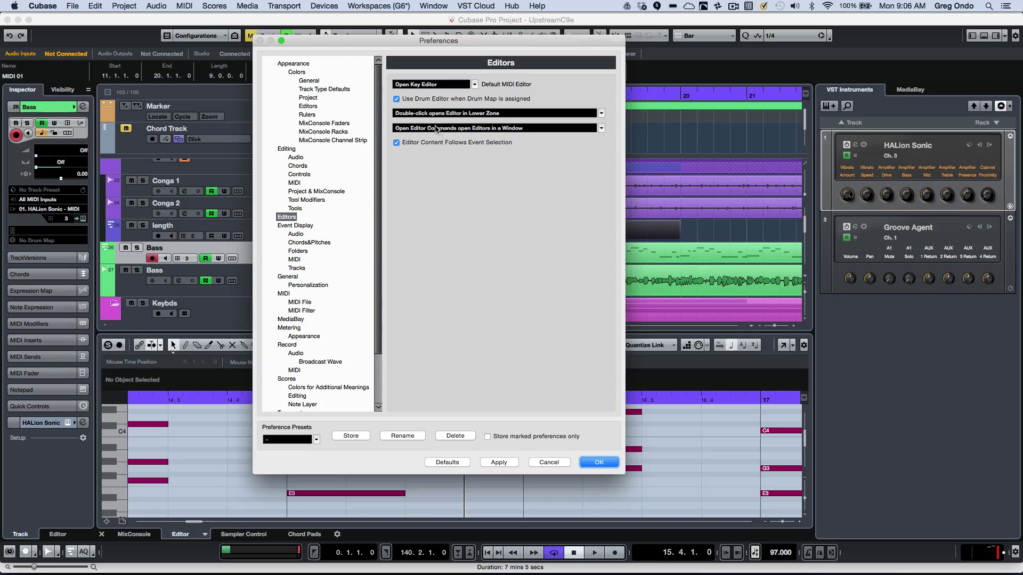
{"action": "left_click", "coordinate": [419, 129]}
{"action": "left_click", "coordinate": [419, 129]}
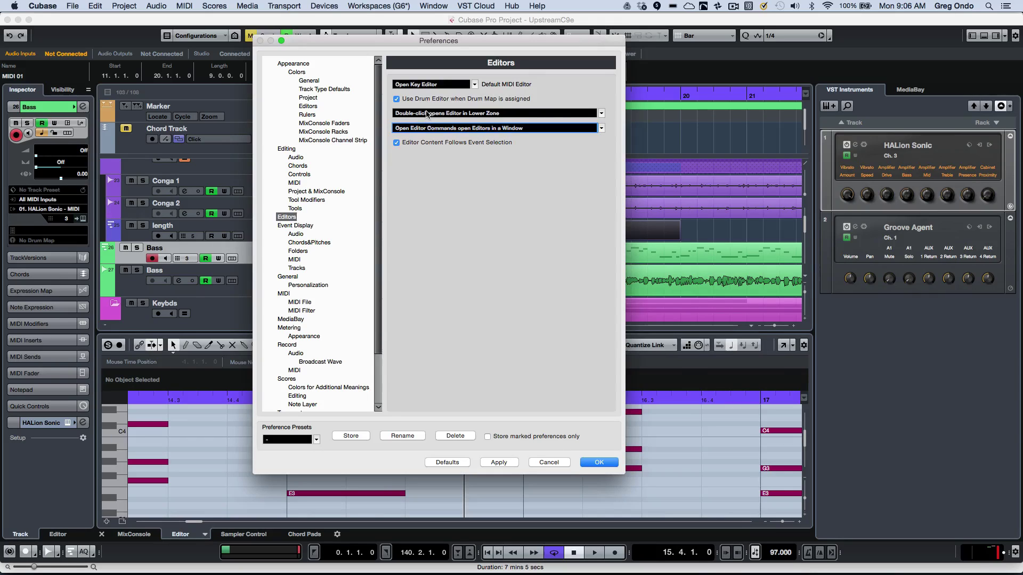
{"action": "left_click", "coordinate": [428, 114]}
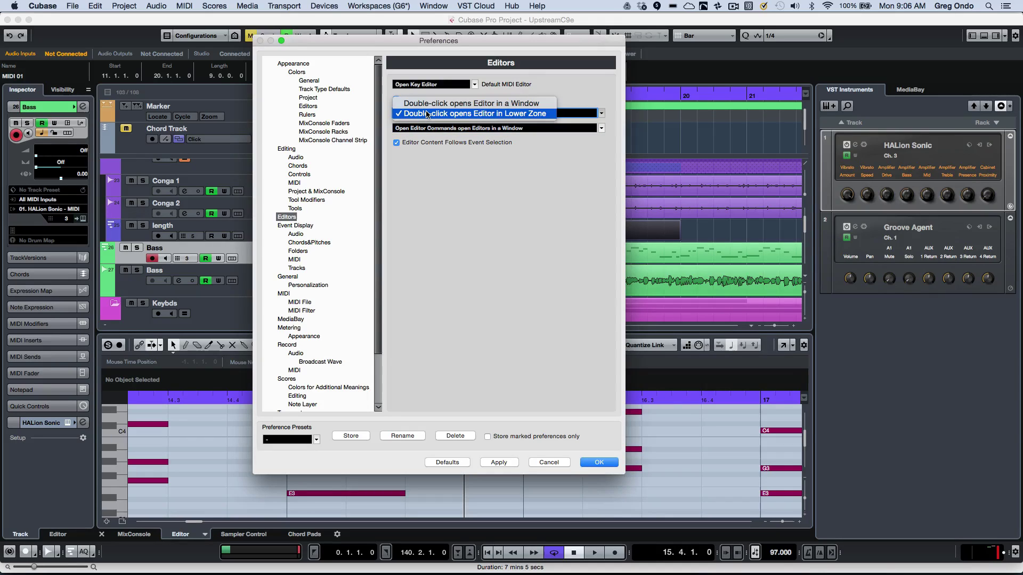
{"action": "left_click", "coordinate": [529, 89]}
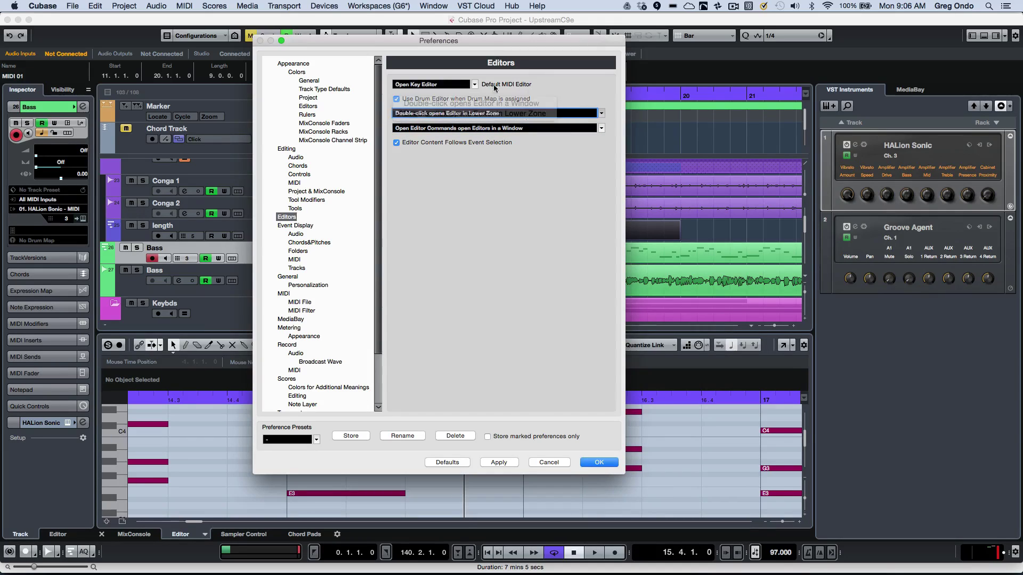
{"action": "left_click", "coordinate": [595, 462]}
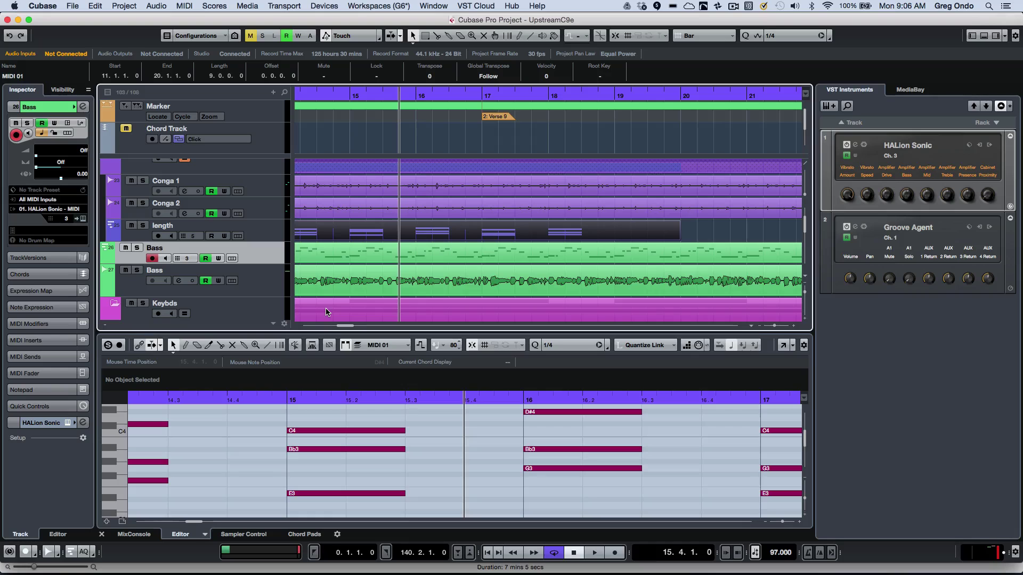
Step: Zoom the project window out to fit the whole song
{"action": "key", "text": "g"}
{"action": "key", "text": "g"}
{"action": "key", "text": "g"}
{"action": "key", "text": "g"}
{"action": "key", "text": "g"}
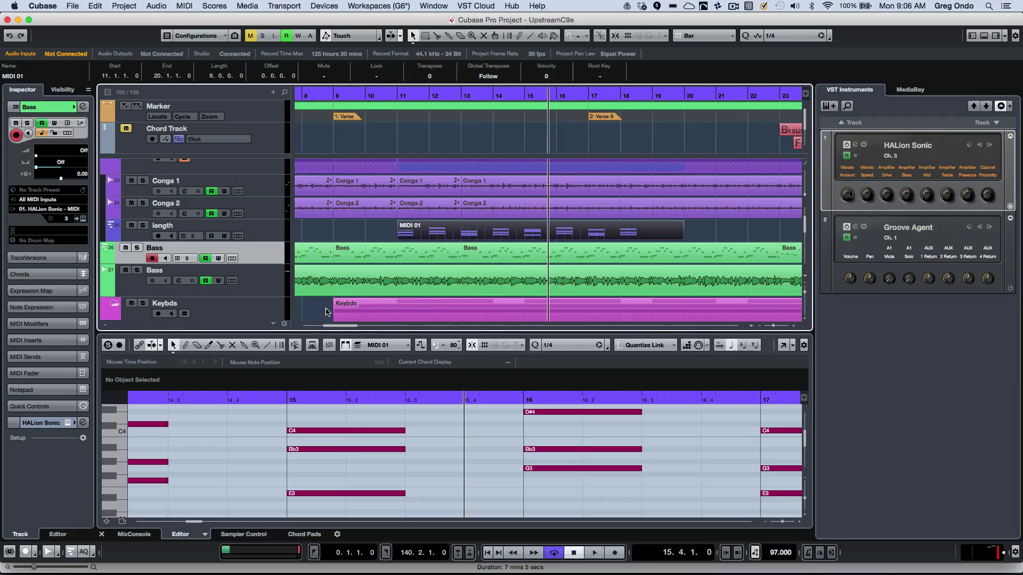
{"action": "key", "text": "g"}
{"action": "key", "text": "h"}
{"action": "key", "text": "h"}
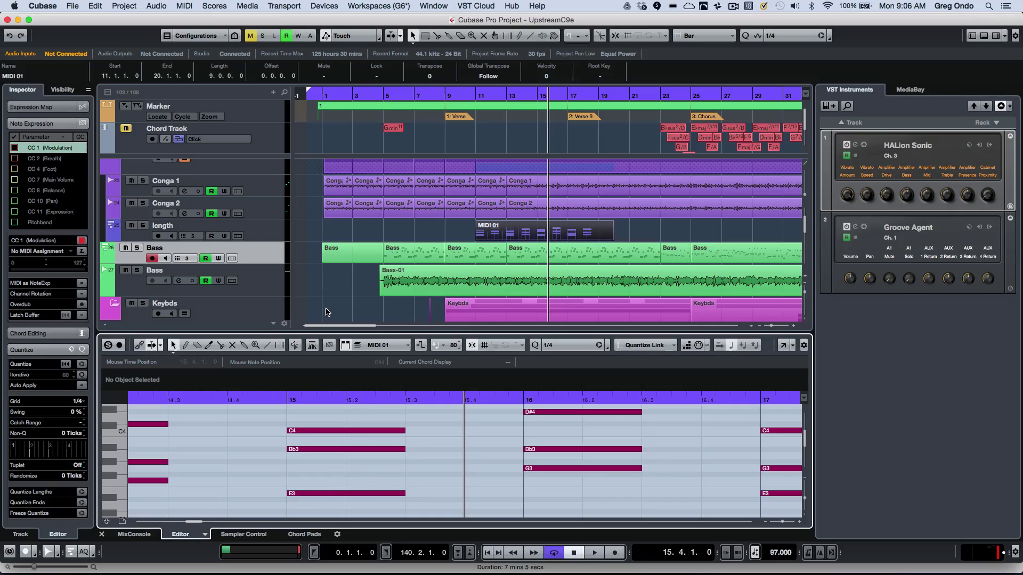
Step: Zoom the Key Editor so MIDI 01's notes span bars 7 to 24
{"action": "key", "text": "g"}
{"action": "key", "text": "g"}
{"action": "key", "text": "g"}
{"action": "key", "text": "g"}
{"action": "key", "text": "g"}
{"action": "key", "text": "g"}
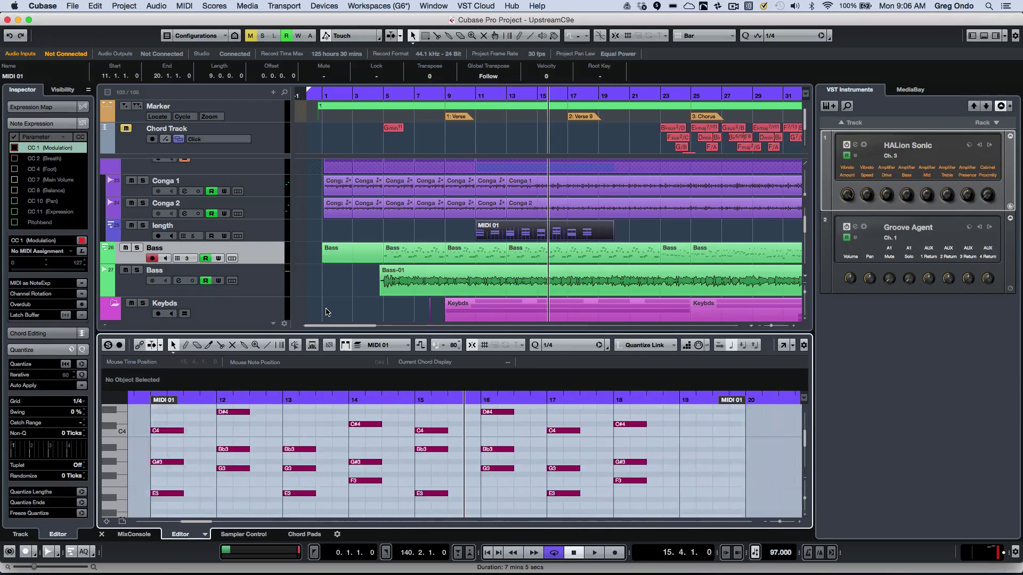
{"action": "key", "text": "h"}
{"action": "key", "text": "h"}
{"action": "key", "text": "h"}
{"action": "key", "text": "h"}
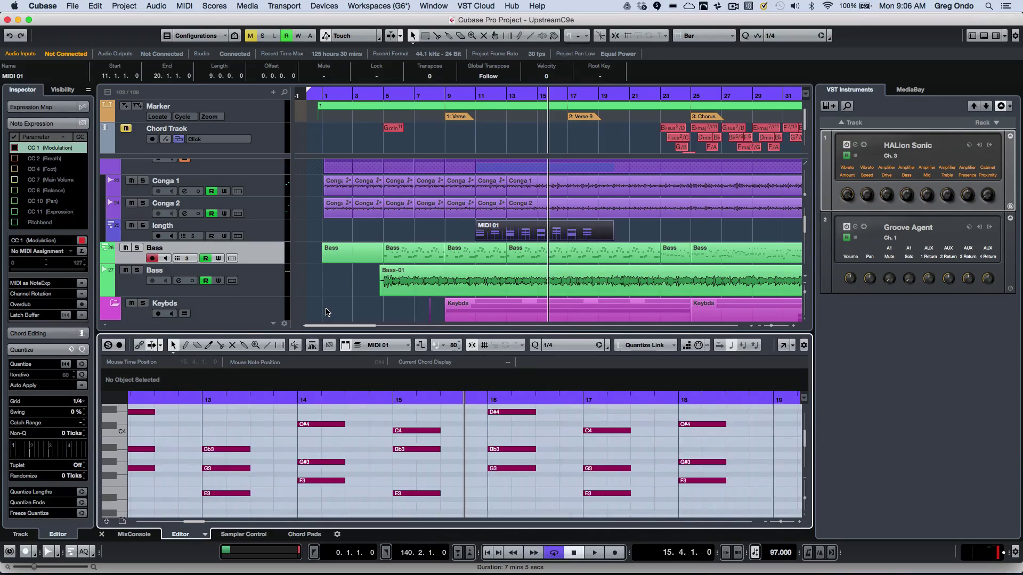
{"action": "key", "text": "g"}
{"action": "key", "text": "g"}
{"action": "key", "text": "h"}
{"action": "key", "text": "h"}
{"action": "key", "text": "g"}
{"action": "key", "text": "g"}
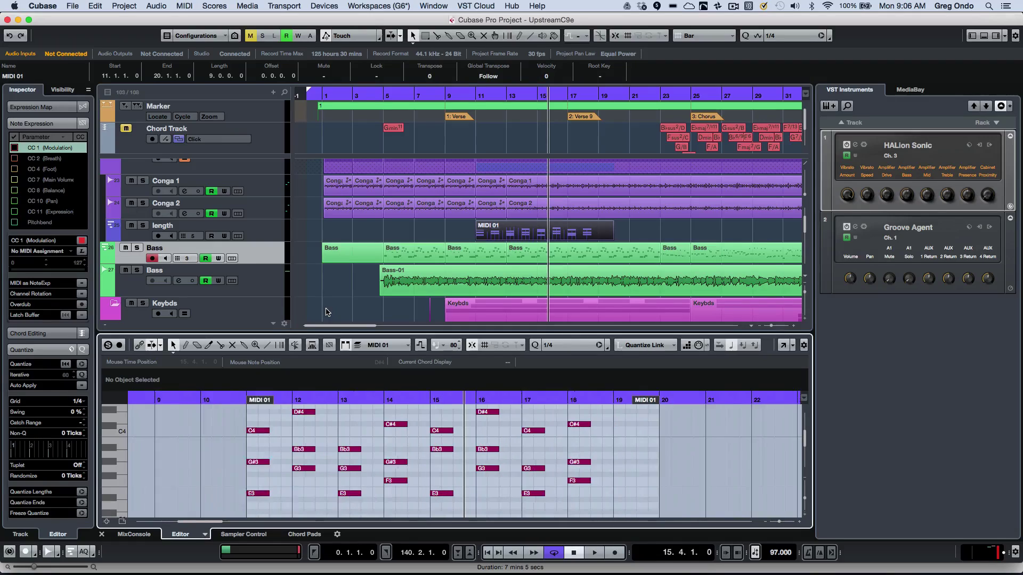
{"action": "key", "text": "g"}
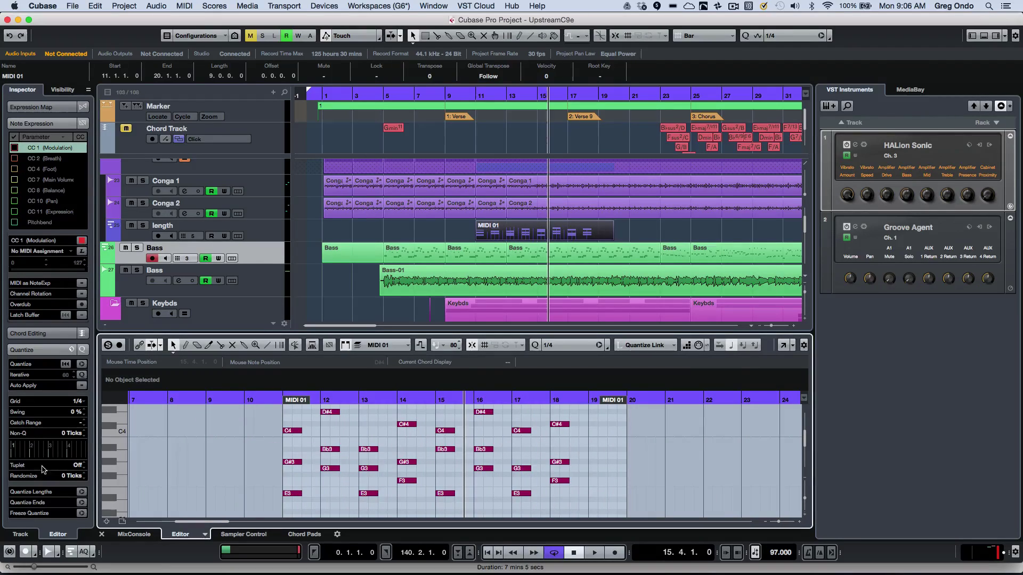
Step: Switch the Inspector between its Editor and Track tabs to reach the Bass track's settings
{"action": "left_click", "coordinate": [21, 535]}
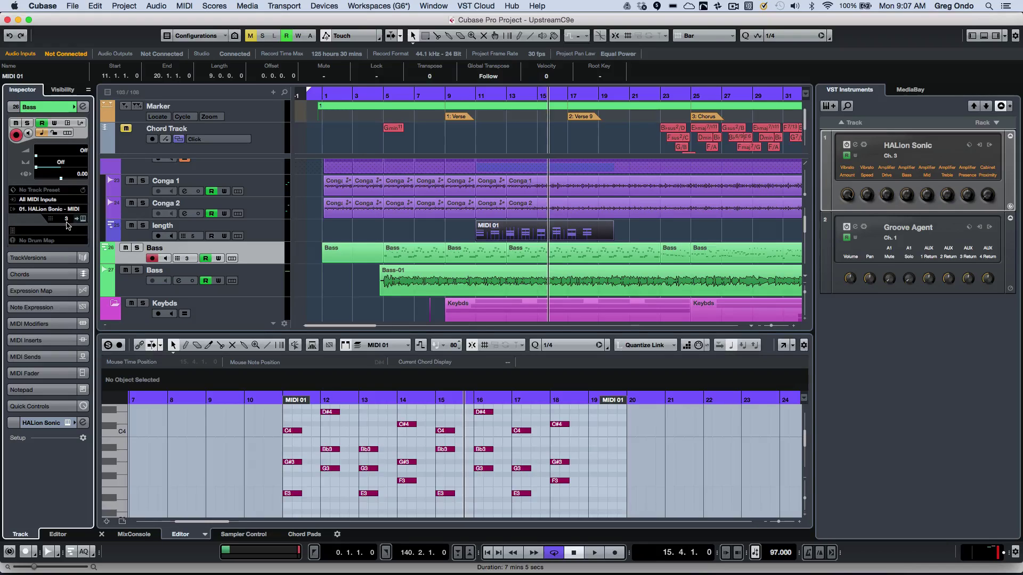
{"action": "left_click", "coordinate": [57, 535]}
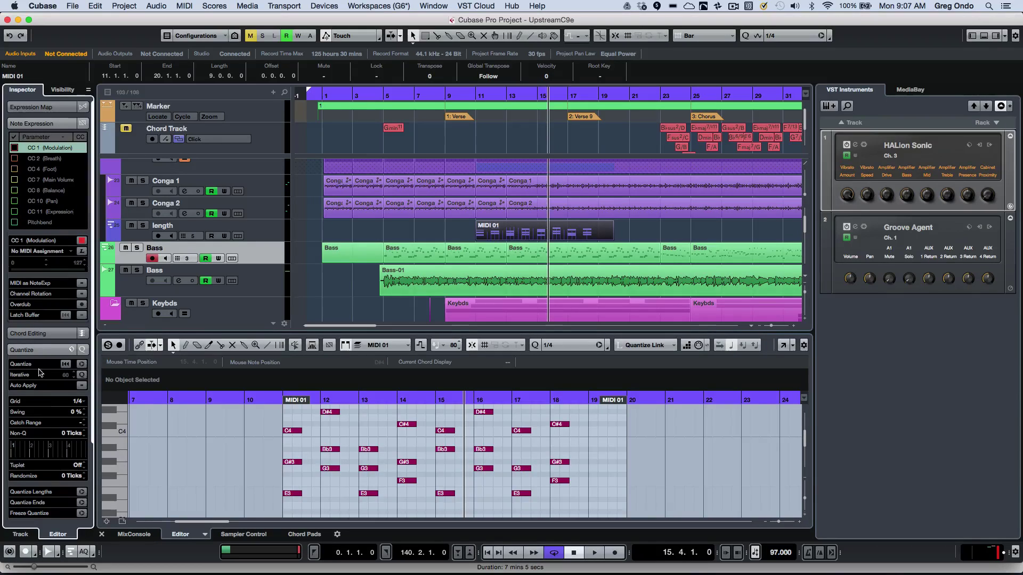
{"action": "left_click", "coordinate": [25, 536]}
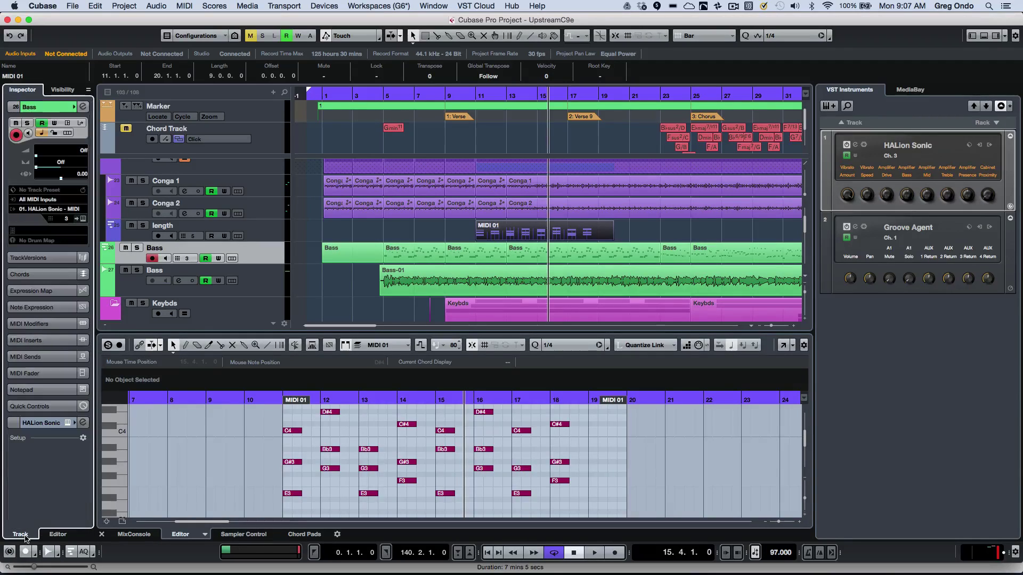
{"action": "left_click", "coordinate": [58, 534]}
Step: Reload MIDI 01 in the lower editor and bring up the editor toolbar Setup dialog
{"action": "left_click", "coordinate": [473, 273]}
{"action": "left_click", "coordinate": [497, 234]}
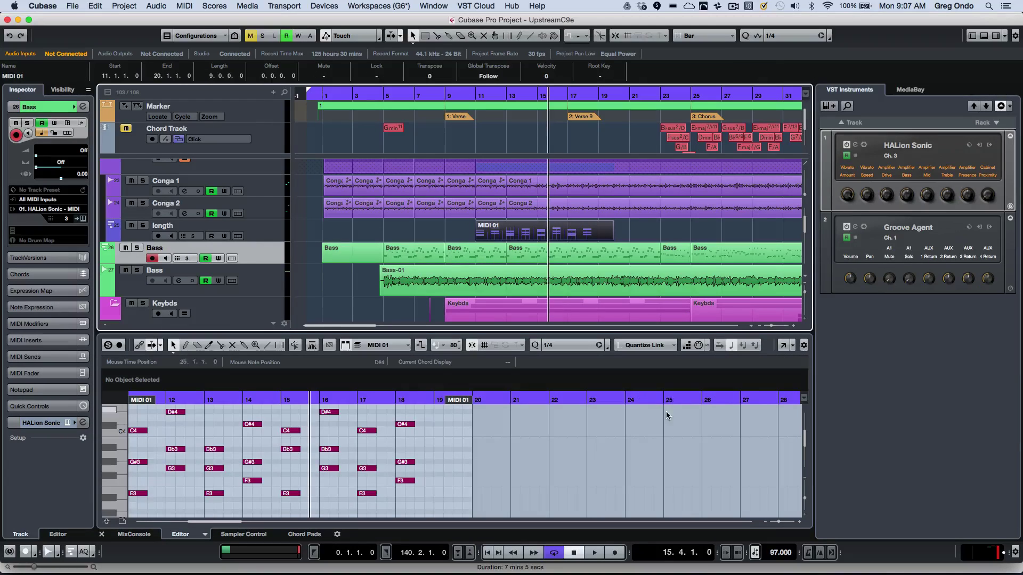
{"action": "left_click", "coordinate": [804, 346]}
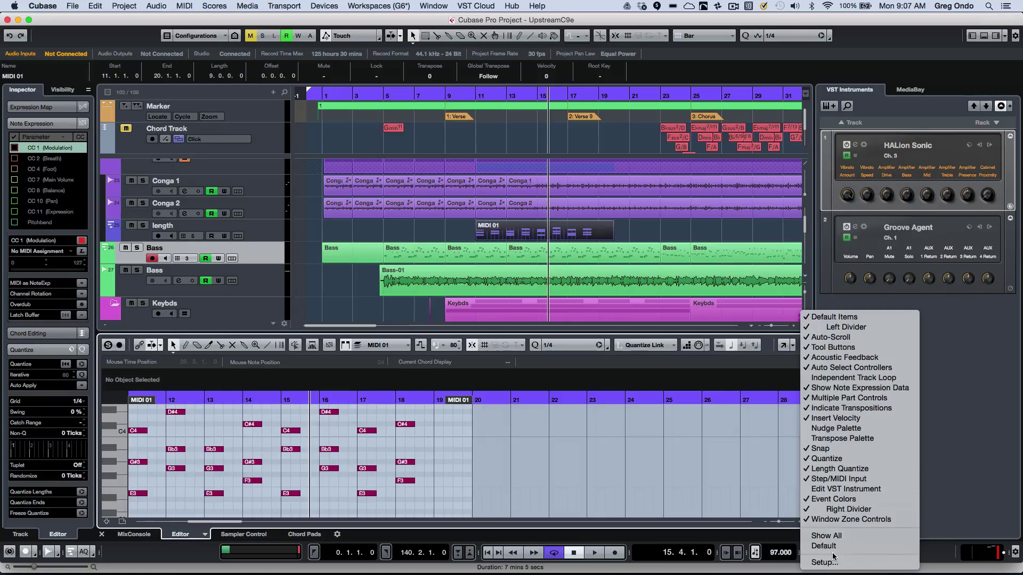
{"action": "left_click", "coordinate": [835, 561]}
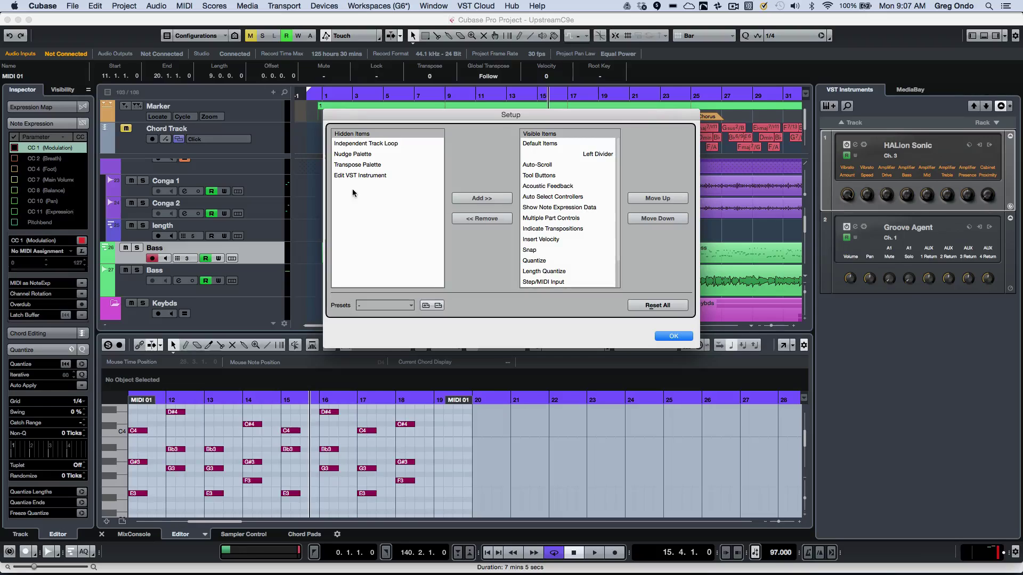
{"action": "scroll", "coordinate": [568, 226], "scroll_direction": "down", "scroll_amount": 3}
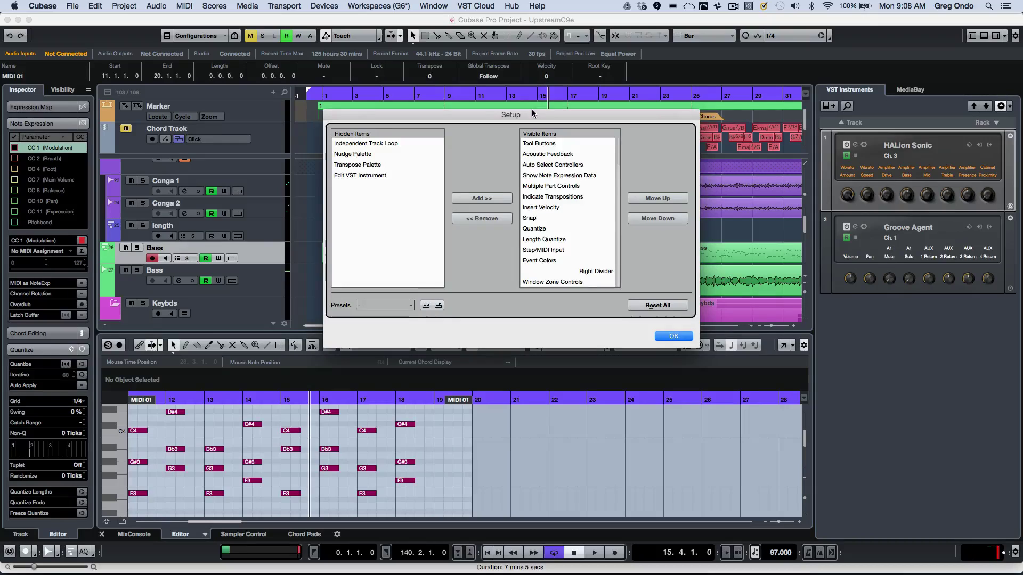
{"action": "left_click_drag", "start_coordinate": [532, 114], "coordinate": [538, 78]}
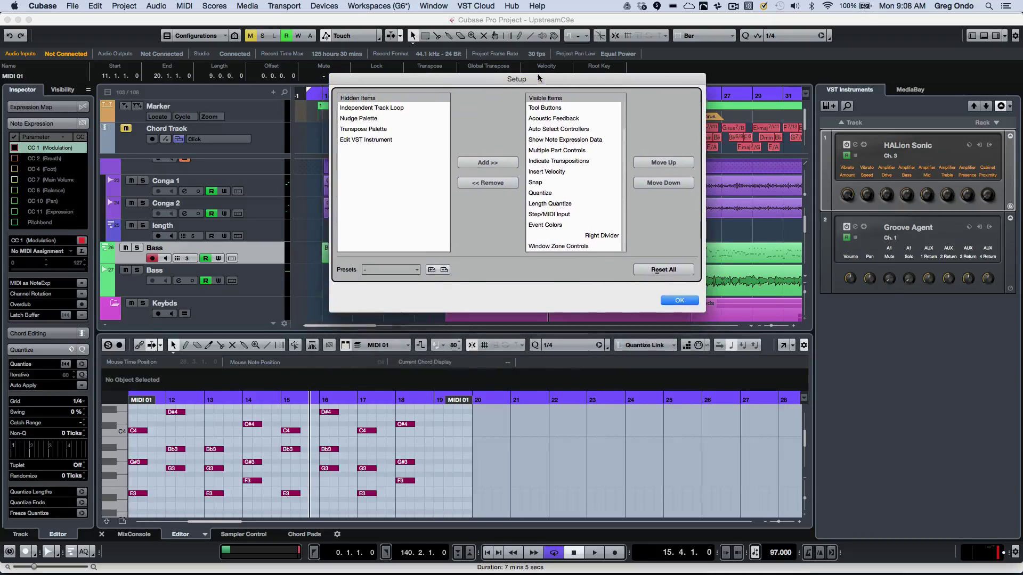
Step: Move Snap to sit right after Multiple Part Controls and confirm with OK
{"action": "left_click", "coordinate": [541, 184]}
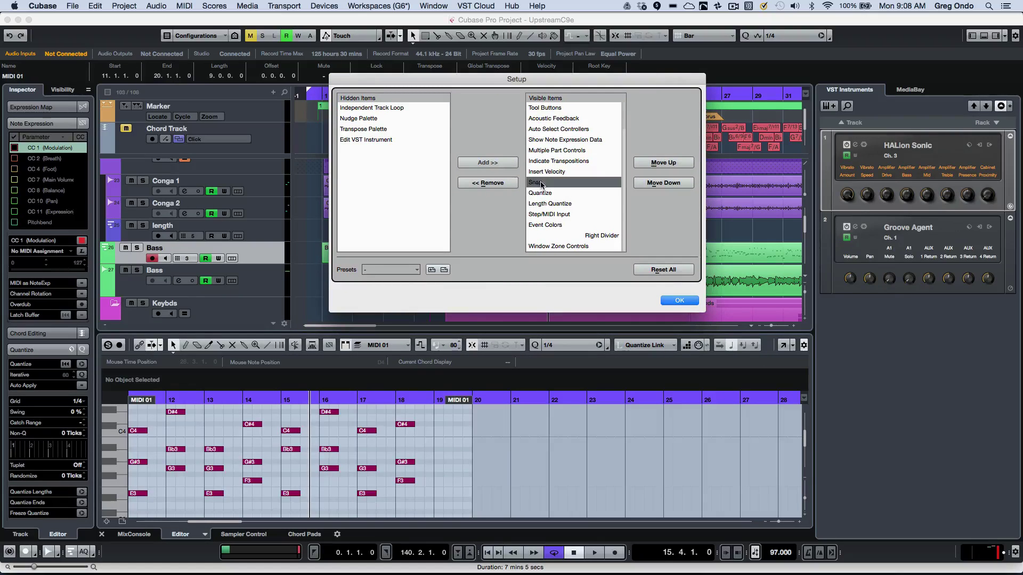
{"action": "left_click", "coordinate": [670, 182]}
{"action": "left_click", "coordinate": [670, 182]}
{"action": "left_click", "coordinate": [670, 182]}
{"action": "left_click", "coordinate": [670, 182]}
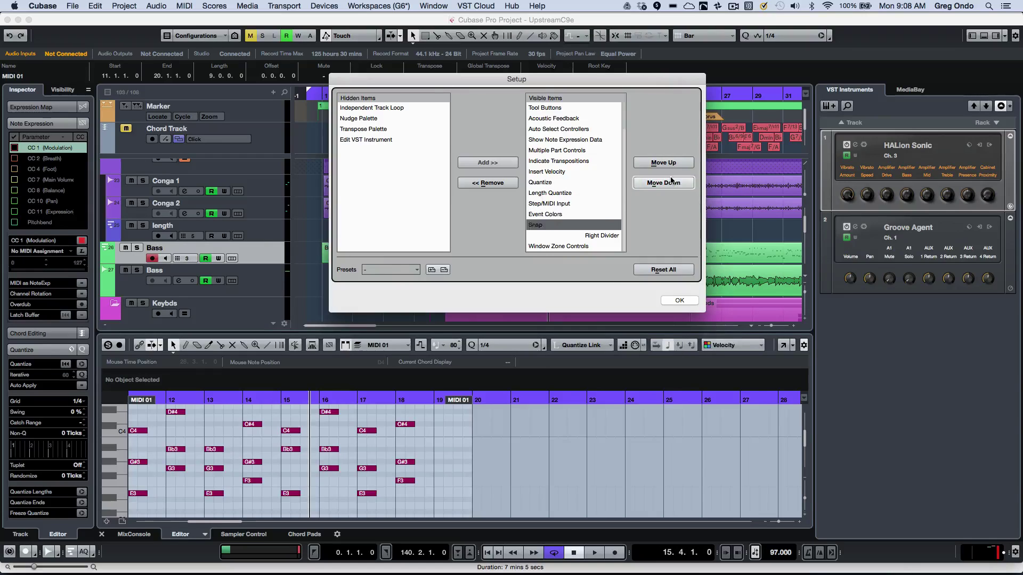
{"action": "left_click", "coordinate": [670, 183]}
{"action": "left_click", "coordinate": [670, 182]}
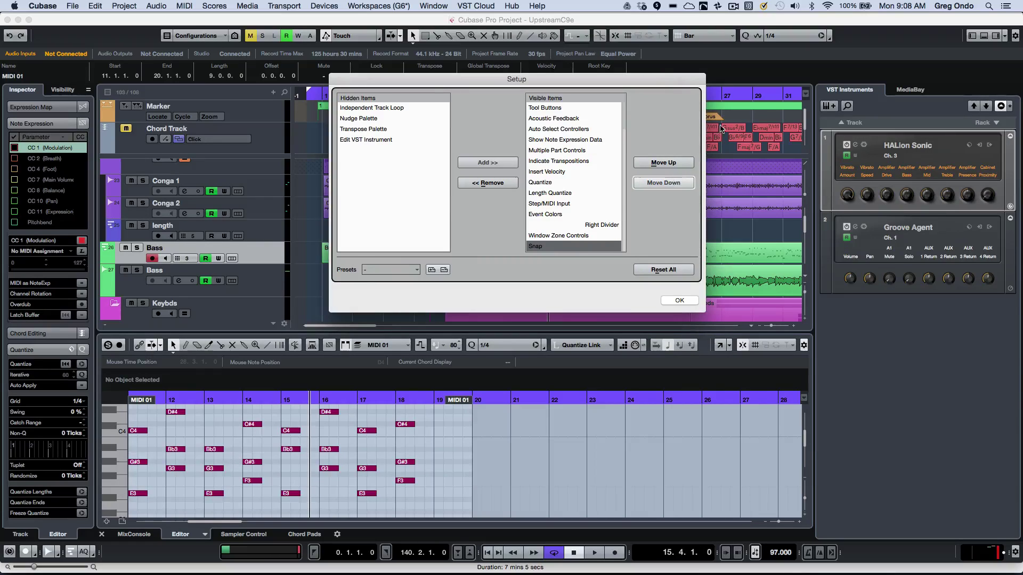
{"action": "left_click", "coordinate": [662, 162]}
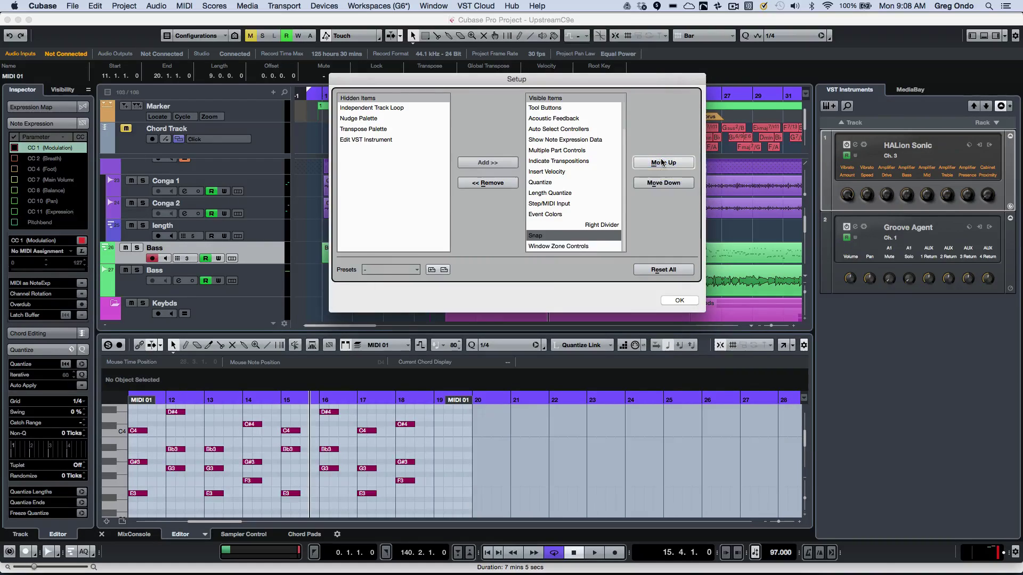
{"action": "left_click", "coordinate": [662, 162]}
{"action": "left_click", "coordinate": [661, 162]}
{"action": "left_click", "coordinate": [662, 162]}
{"action": "left_click", "coordinate": [662, 162]}
{"action": "left_click", "coordinate": [661, 162]}
{"action": "left_click", "coordinate": [662, 162]}
{"action": "left_click", "coordinate": [662, 162]}
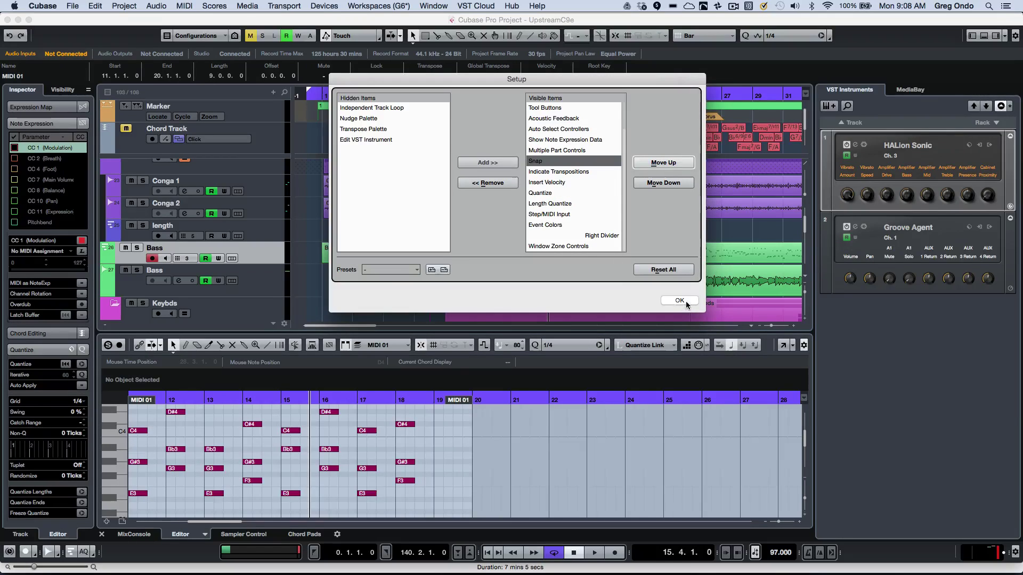
{"action": "left_click", "coordinate": [686, 304]}
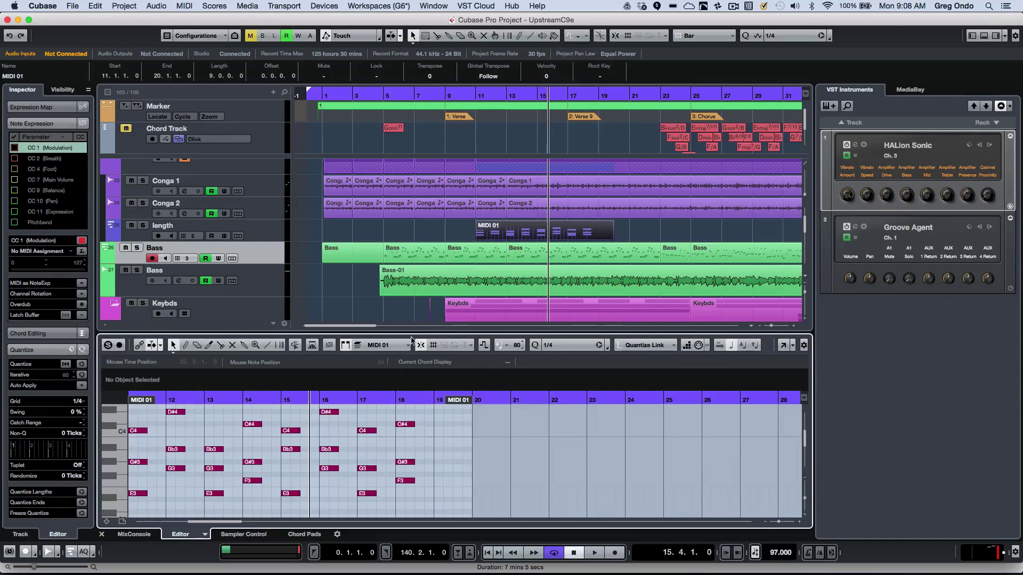
{"action": "mouse_move", "coordinate": [416, 333]}
{"action": "left_mouse_down"}
{"action": "mouse_move", "coordinate": [421, 373]}
{"action": "mouse_move", "coordinate": [426, 324]}
{"action": "left_mouse_up"}
{"action": "left_click_drag", "start_coordinate": [429, 369], "coordinate": [436, 302]}
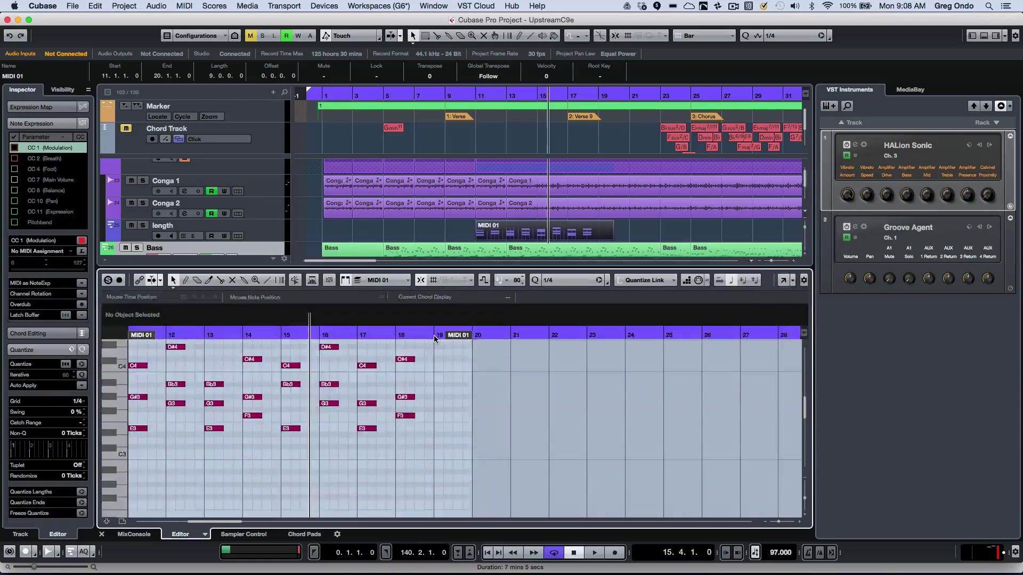
{"action": "left_click_drag", "start_coordinate": [434, 268], "coordinate": [468, 335]}
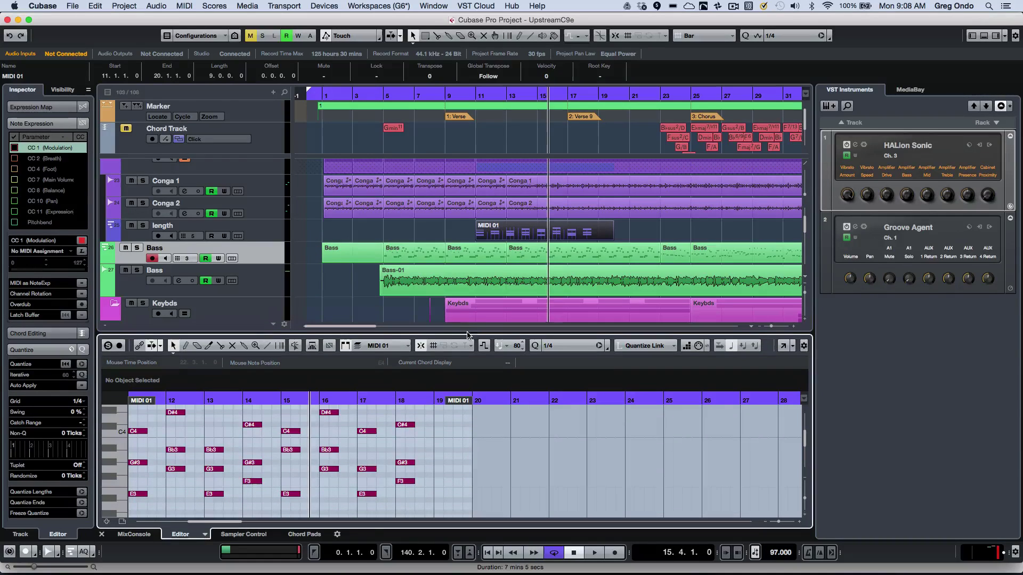
{"action": "left_click", "coordinate": [782, 347]}
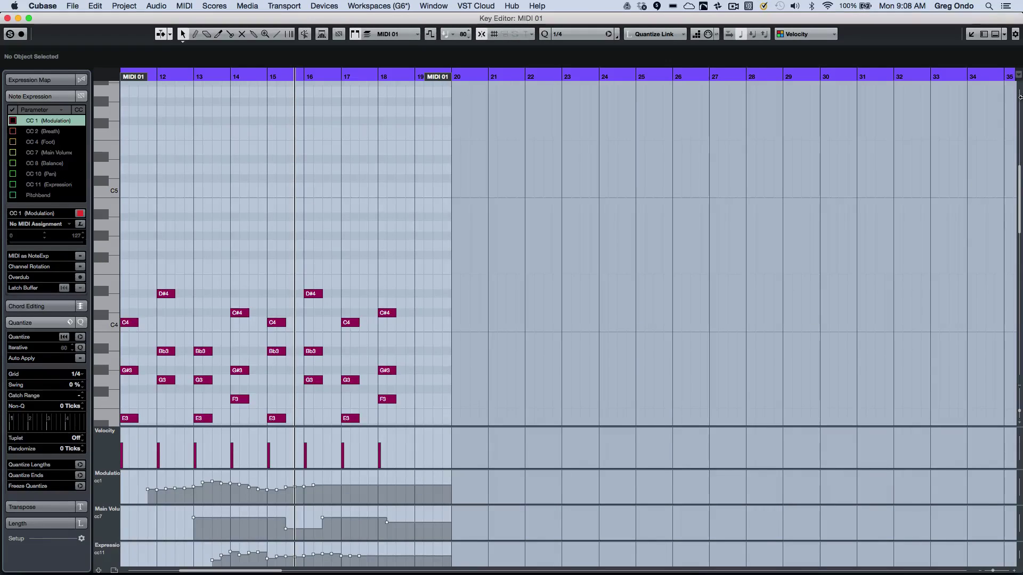
{"action": "left_click", "coordinate": [970, 33]}
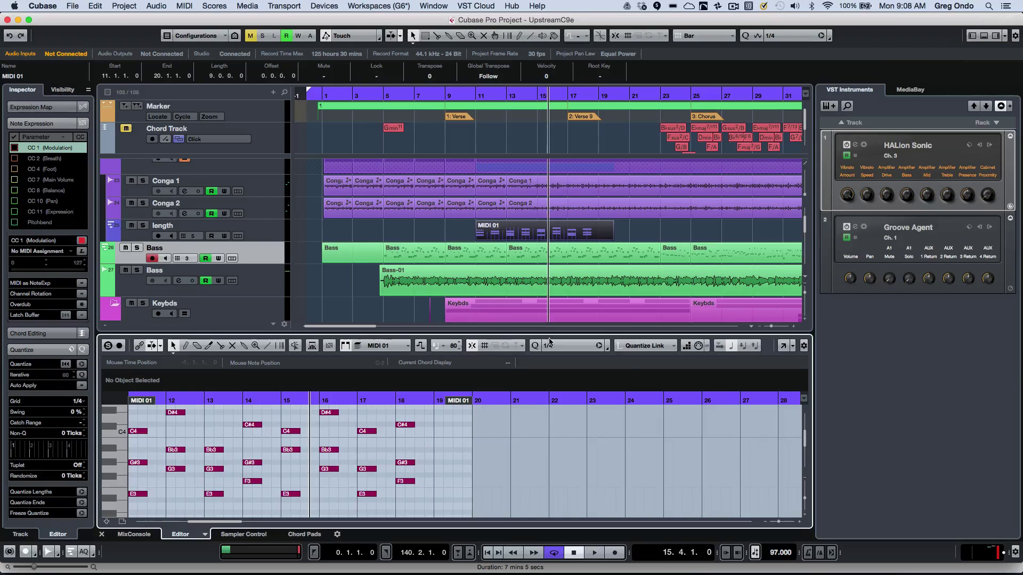
{"action": "left_click", "coordinate": [783, 345]}
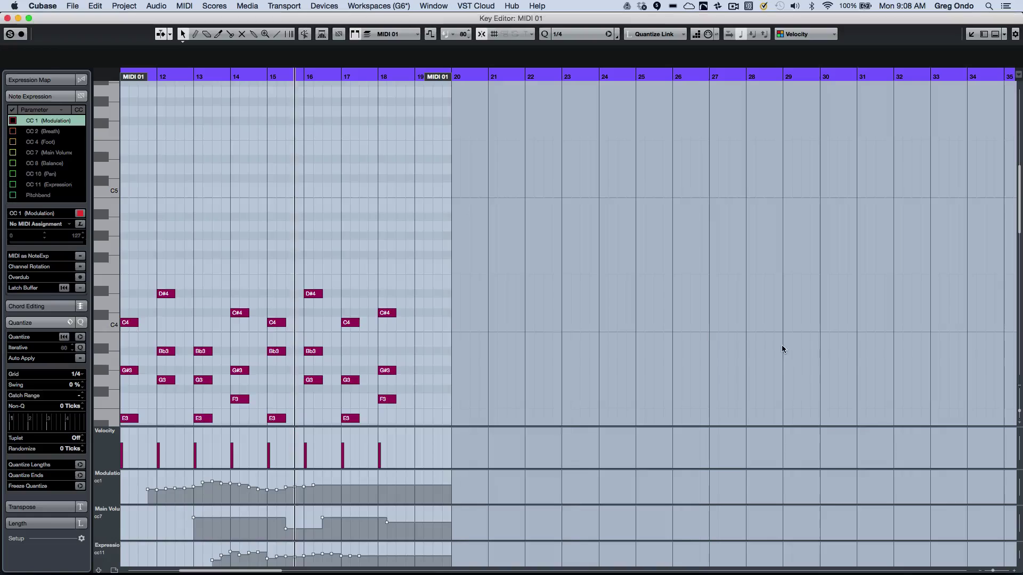
{"action": "left_click", "coordinate": [971, 34]}
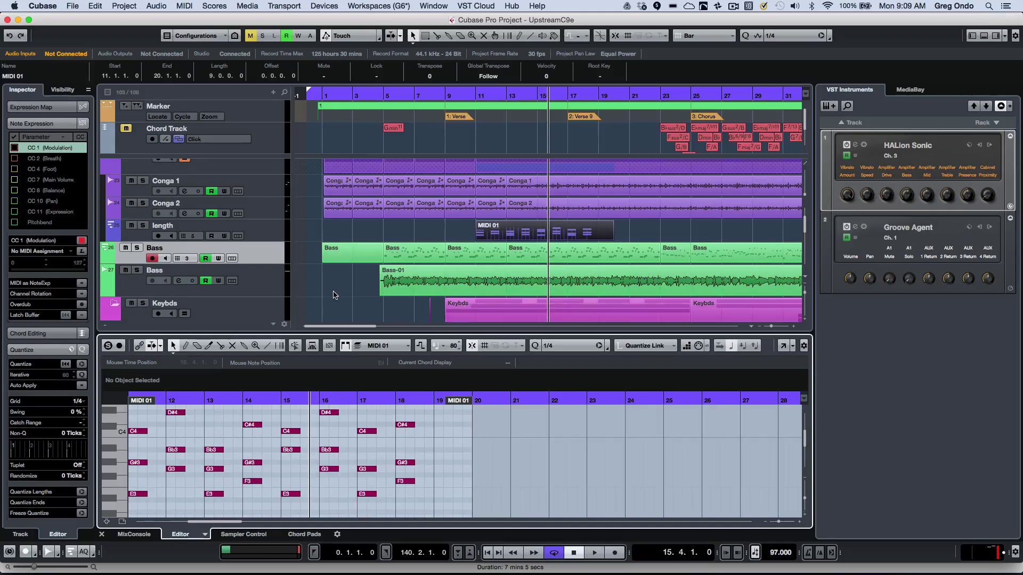
Step: Link the Key Editor to the project ruler and set the playback position near bar 14
{"action": "left_click", "coordinate": [483, 101]}
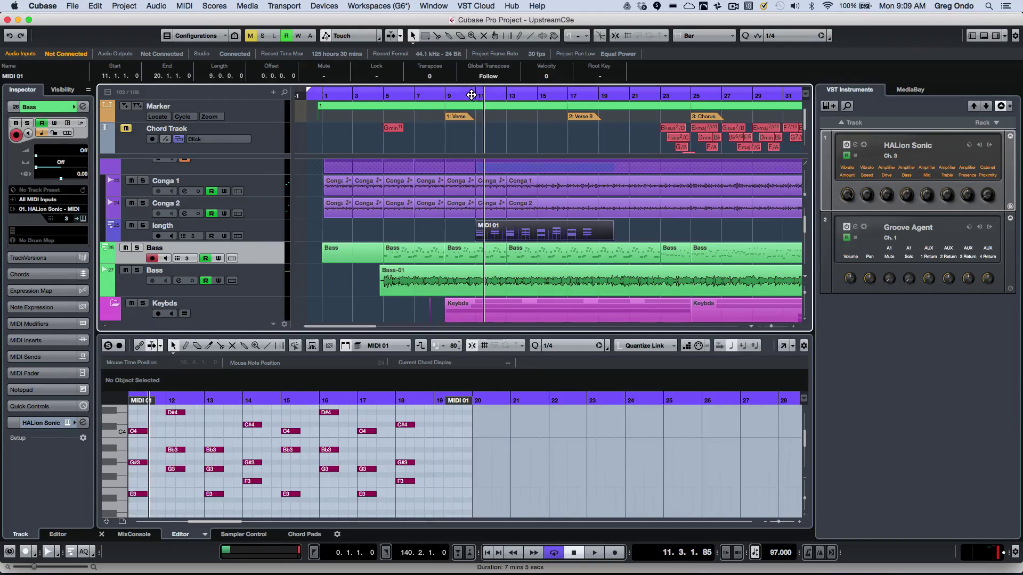
{"action": "left_click", "coordinate": [457, 96]}
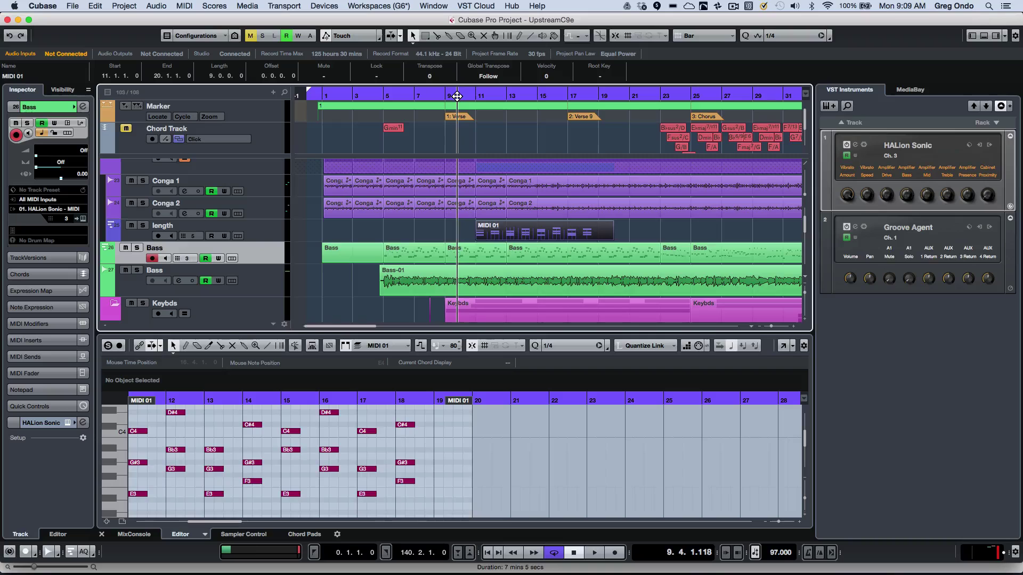
{"action": "left_click", "coordinate": [139, 346]}
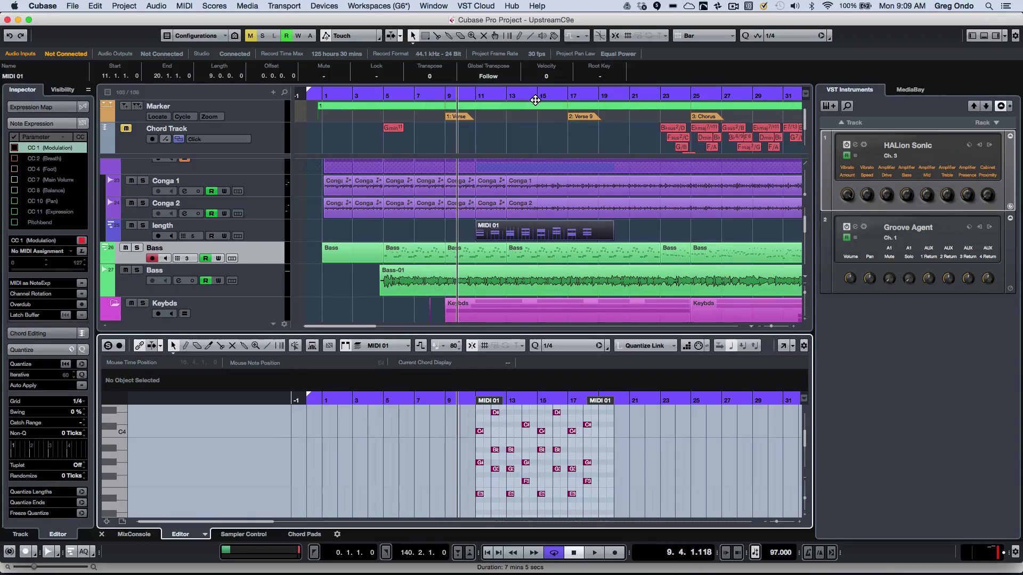
{"action": "left_click_drag", "start_coordinate": [532, 97], "coordinate": [491, 128]}
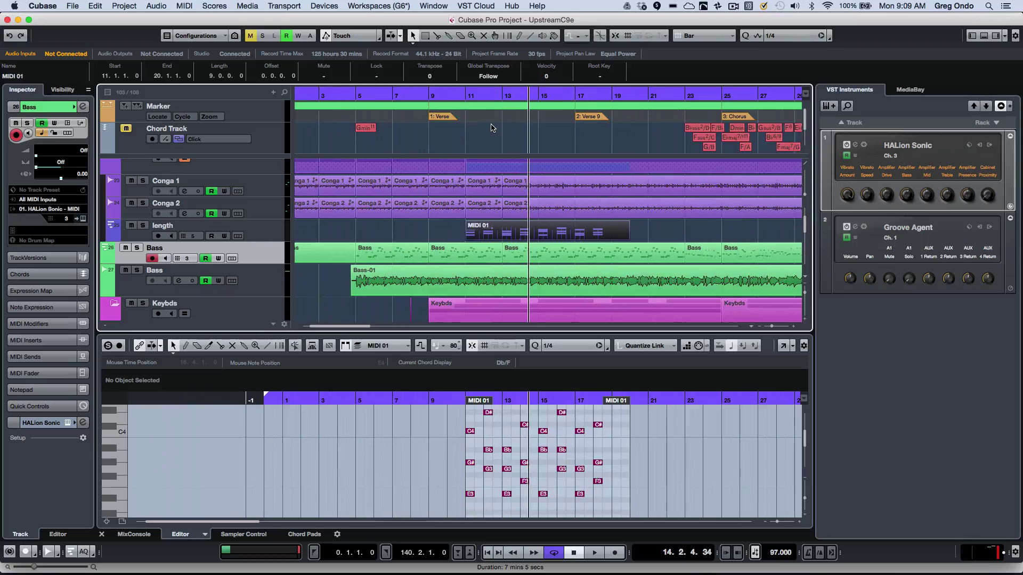
{"action": "left_click", "coordinate": [142, 353]}
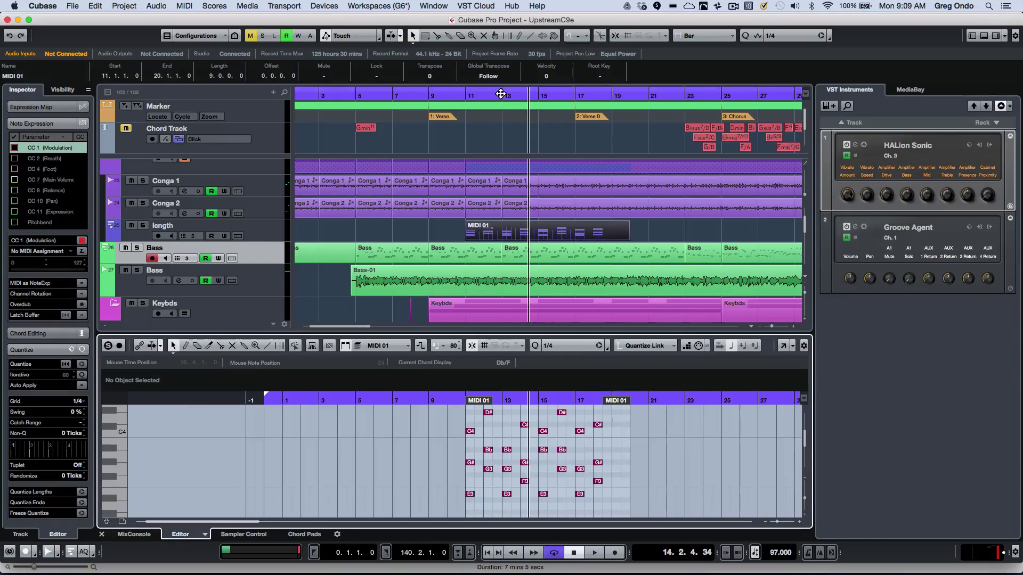
Step: Start playback from around bar 12 and adjust the timeline zoom to show the chord events
{"action": "left_click_drag", "start_coordinate": [501, 94], "coordinate": [498, 110]}
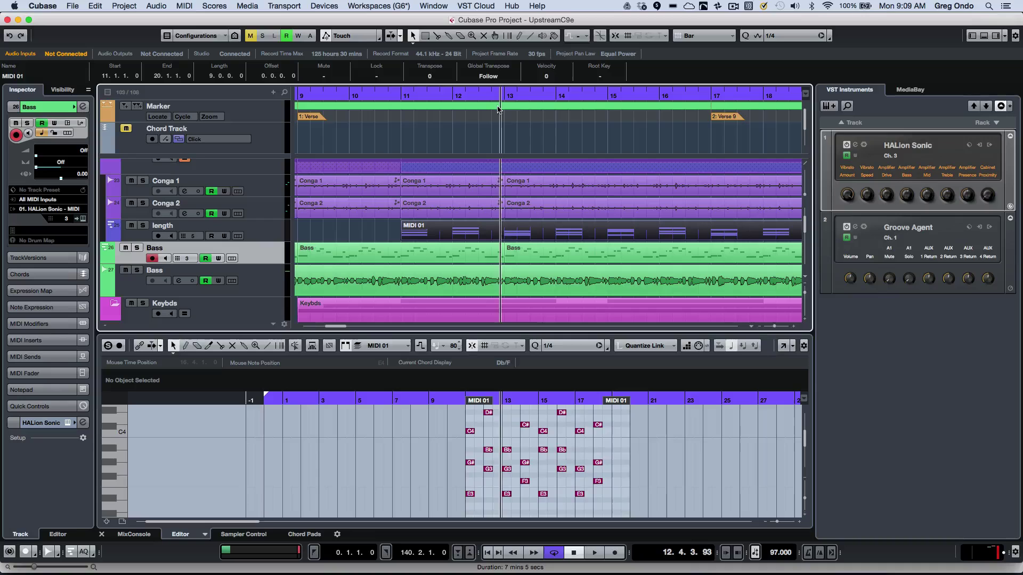
{"action": "key", "text": "space"}
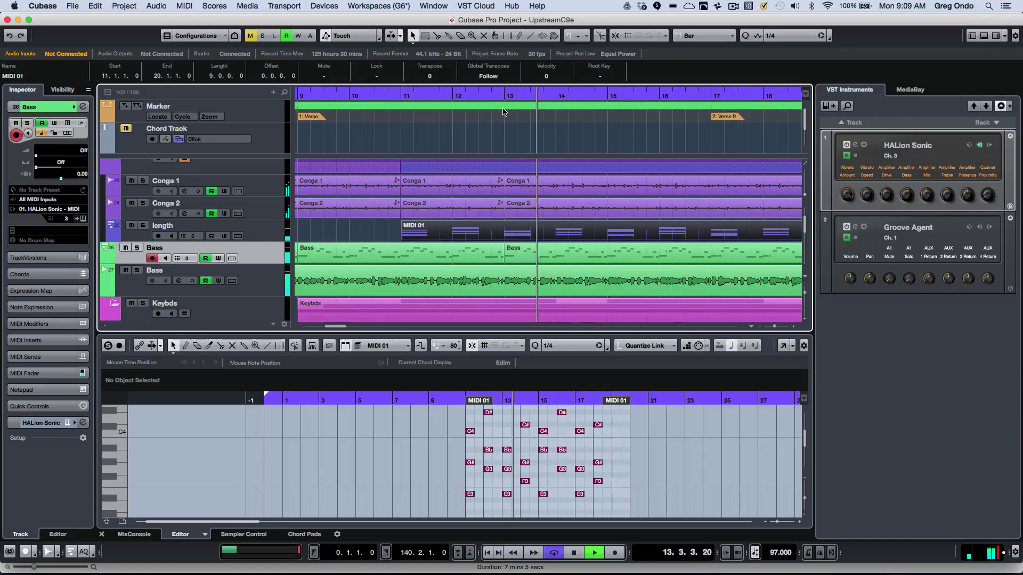
{"action": "key", "text": "h"}
{"action": "key", "text": "h"}
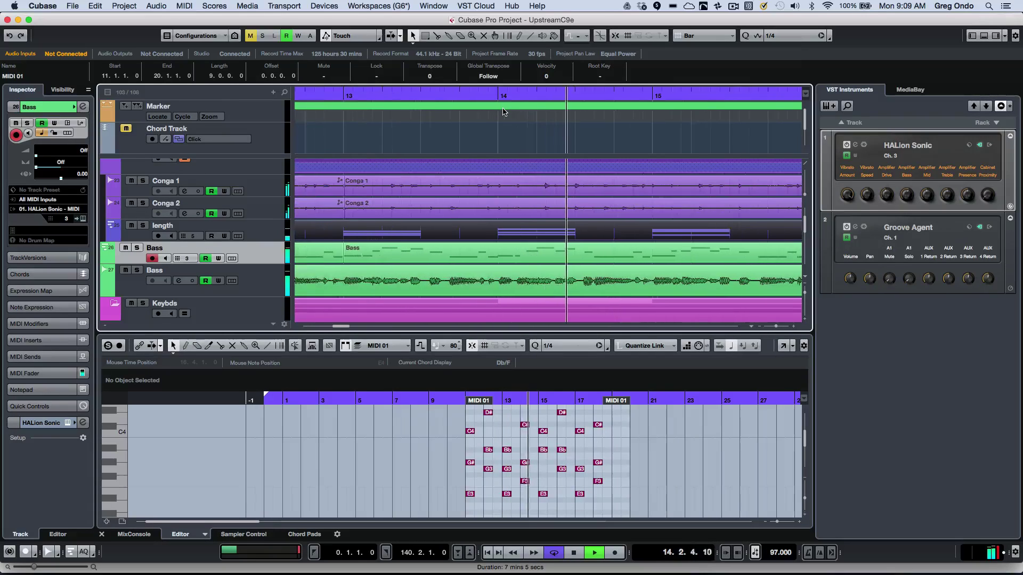
{"action": "key", "text": "g"}
{"action": "key", "text": "g"}
{"action": "key", "text": "g"}
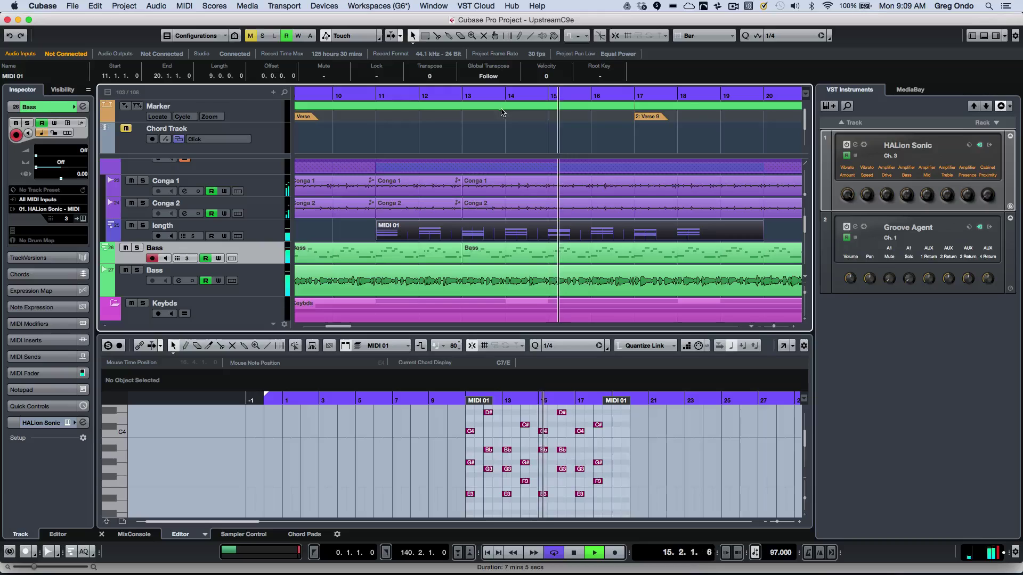
{"action": "key", "text": "g"}
{"action": "key", "text": "g"}
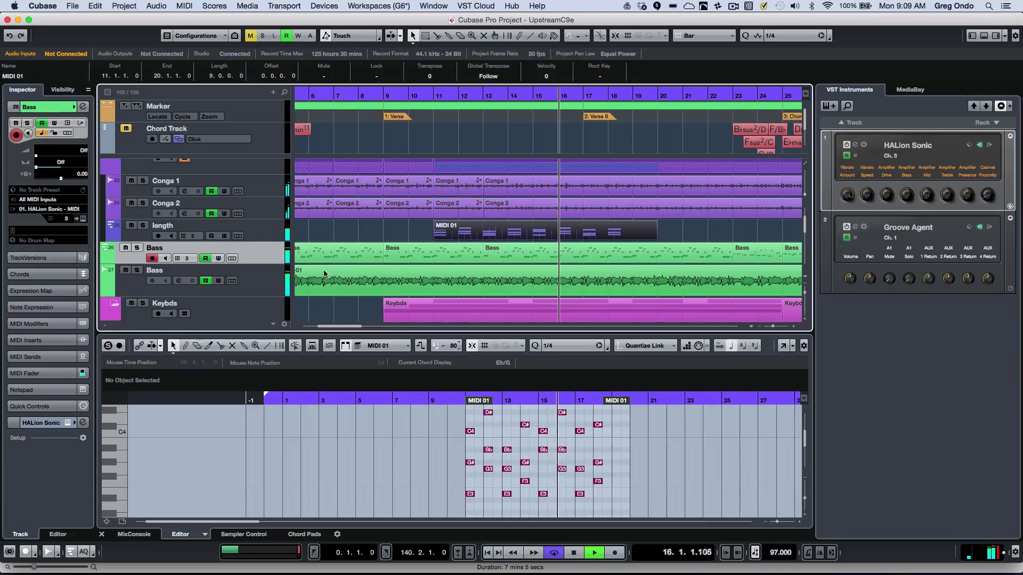
Step: Open the Bass-01 recording in the Sample Editor and toggle Suspend Auto-Scroll when Editing
{"action": "left_click", "coordinate": [326, 276]}
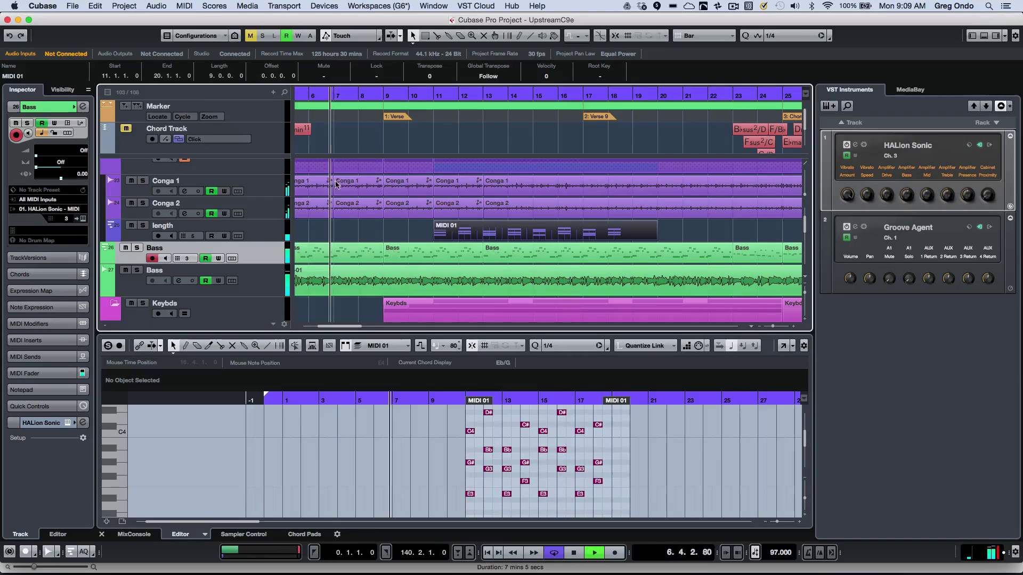
{"action": "left_click", "coordinate": [358, 289]}
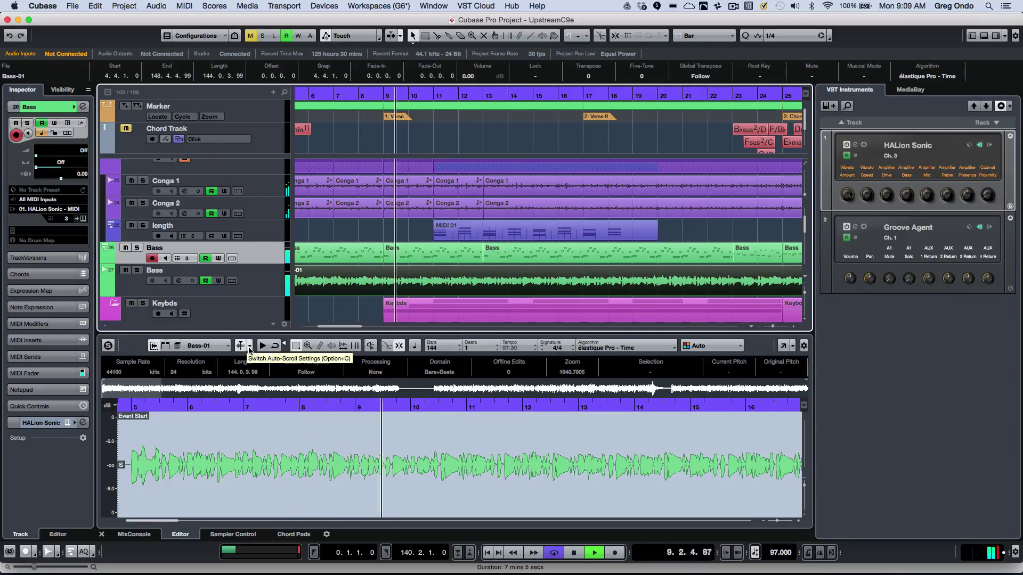
{"action": "left_click", "coordinate": [249, 348]}
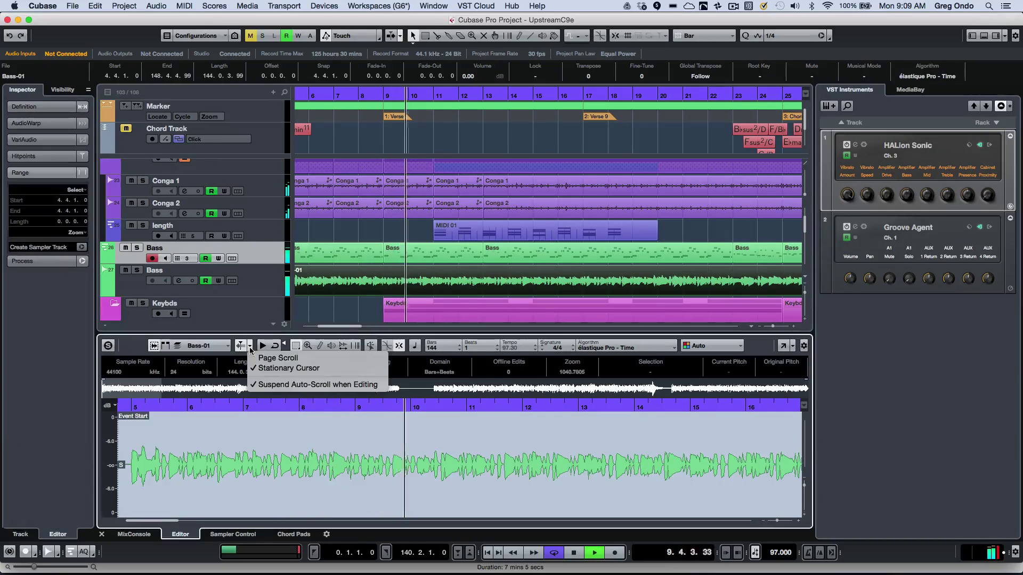
{"action": "left_click", "coordinate": [287, 385]}
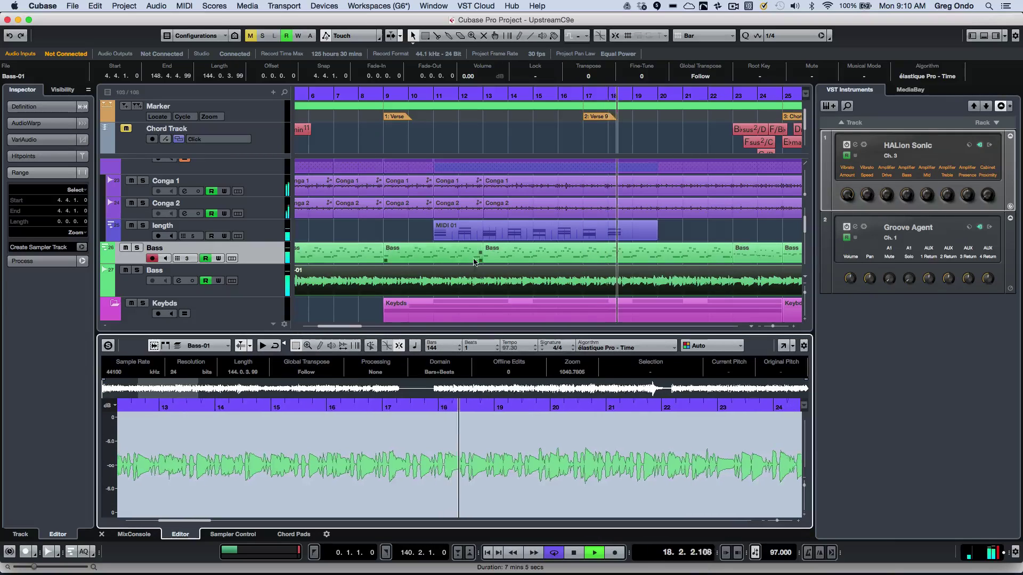
Step: Stop playback, show MIDI 01's bars 13–23, and lower the divider until Rhds is visible
{"action": "key", "text": "space"}
{"action": "left_click", "coordinate": [464, 227]}
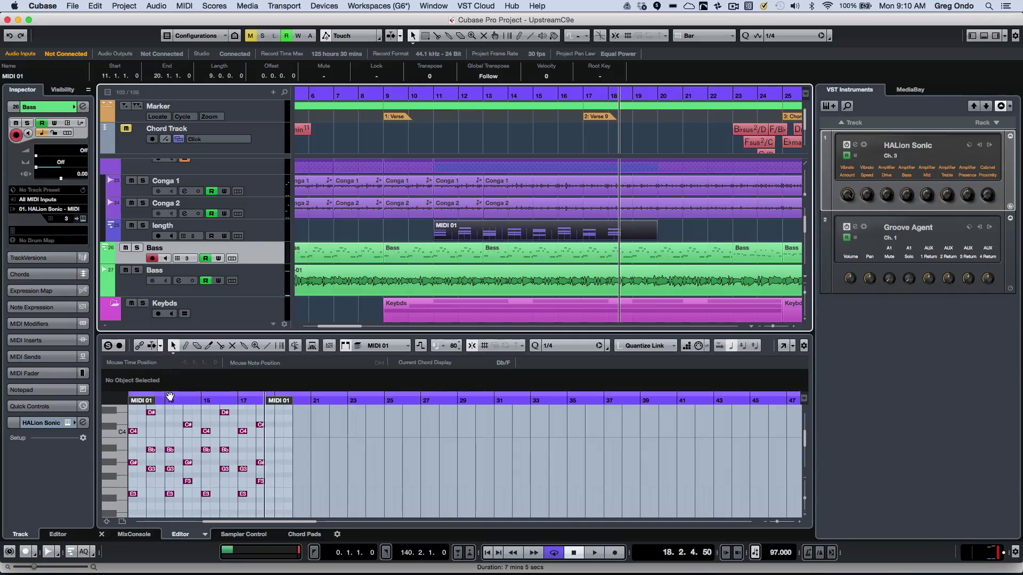
{"action": "left_click_drag", "start_coordinate": [171, 399], "coordinate": [279, 394]}
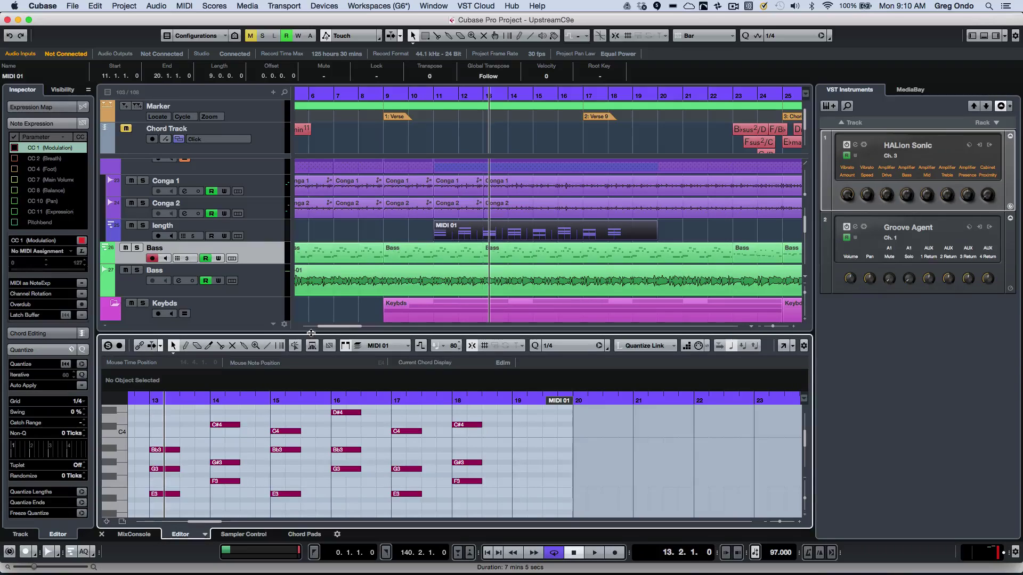
{"action": "mouse_move", "coordinate": [310, 334]}
{"action": "left_mouse_down"}
{"action": "mouse_move", "coordinate": [308, 378]}
{"action": "mouse_move", "coordinate": [308, 349]}
{"action": "left_mouse_up"}
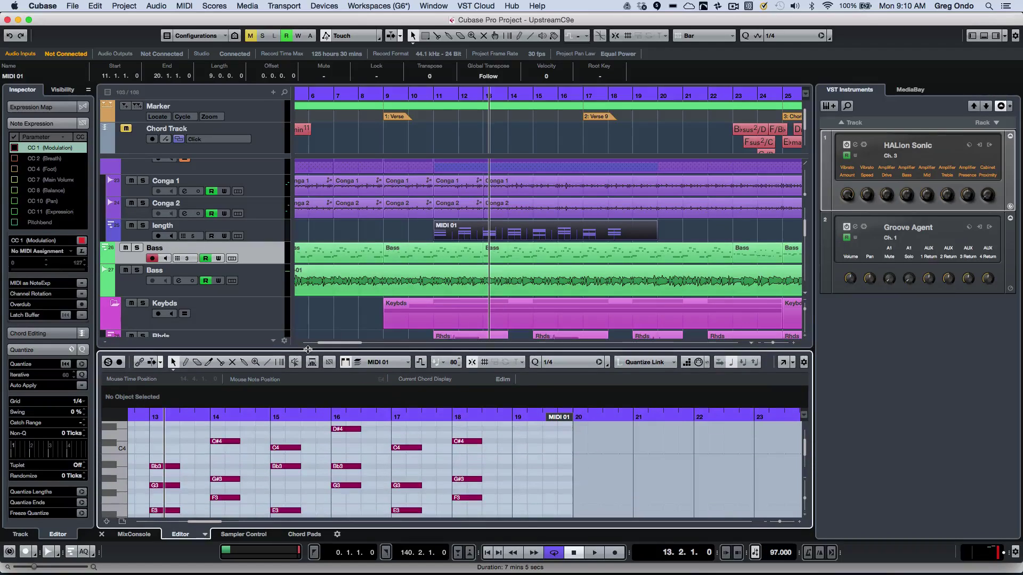
Step: Add a Velocity controller lane and drag the divider up to enlarge the Key Editor
{"action": "left_click", "coordinate": [122, 522]}
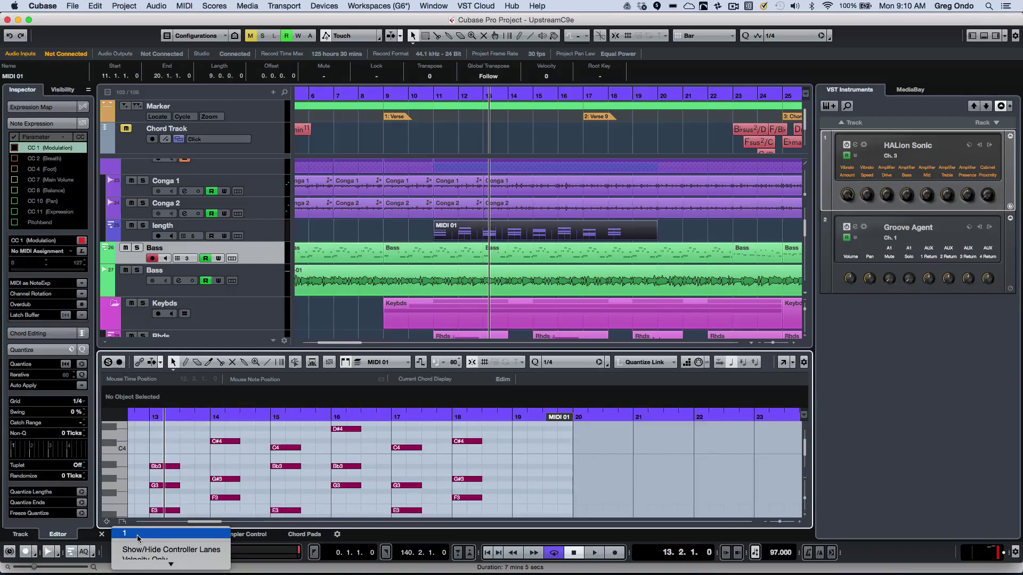
{"action": "left_click", "coordinate": [137, 533]}
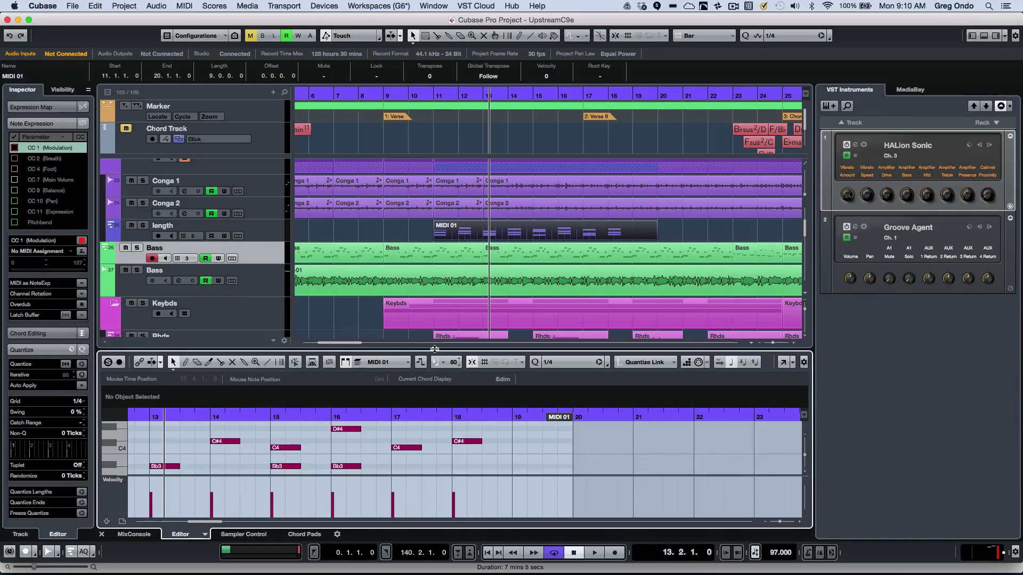
{"action": "left_click_drag", "start_coordinate": [434, 349], "coordinate": [436, 298]}
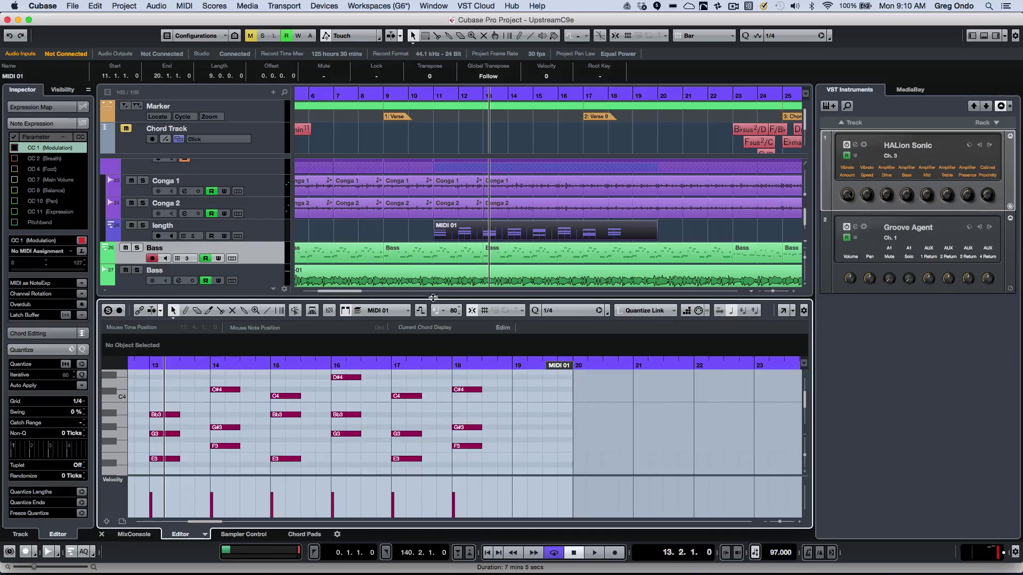
{"action": "left_click_drag", "start_coordinate": [434, 297], "coordinate": [434, 248]}
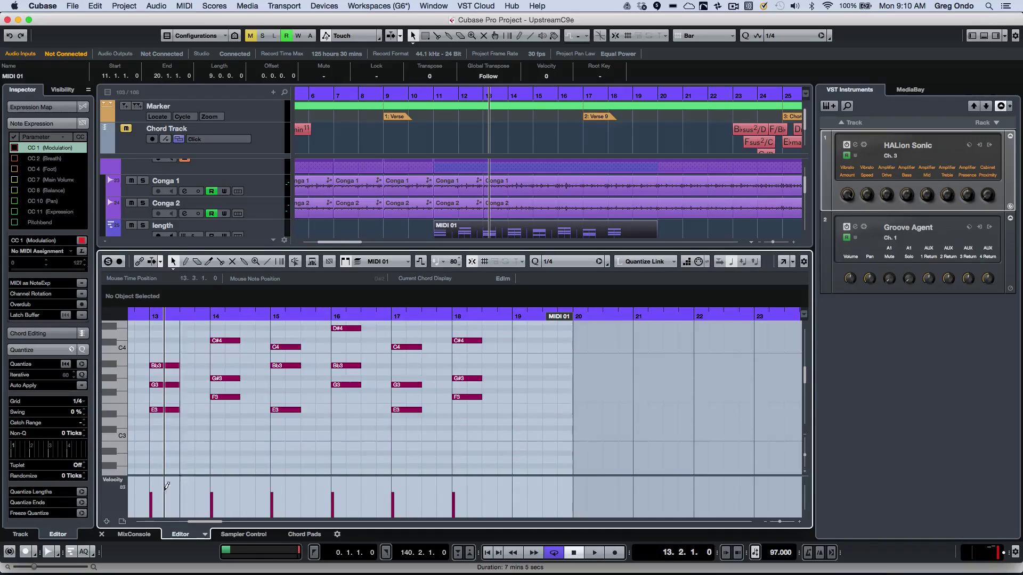
Step: Add Modulation, Main Volume and Expression lanes, then readjust the Key Editor's height
{"action": "left_click", "coordinate": [122, 523]}
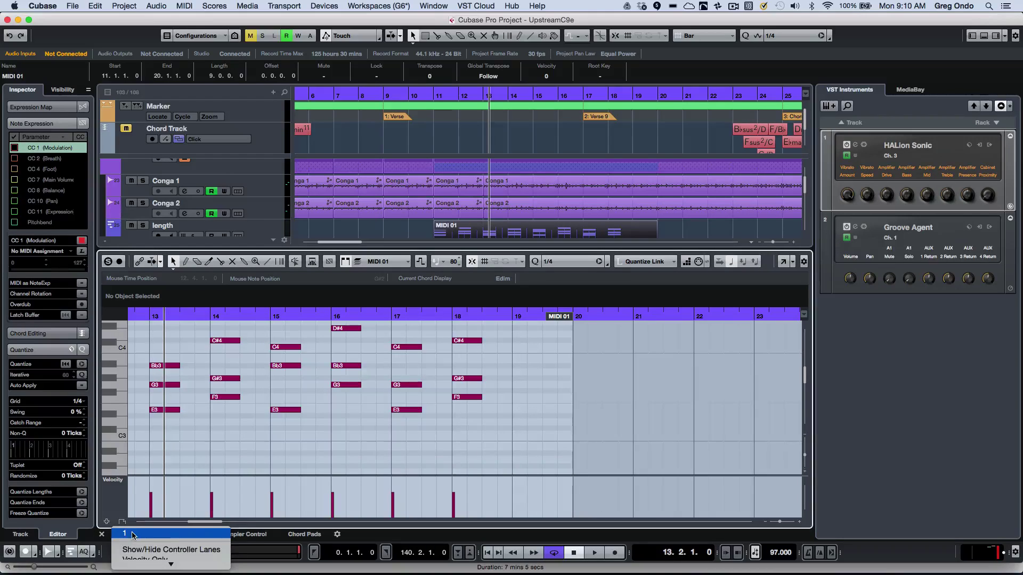
{"action": "left_click", "coordinate": [129, 535]}
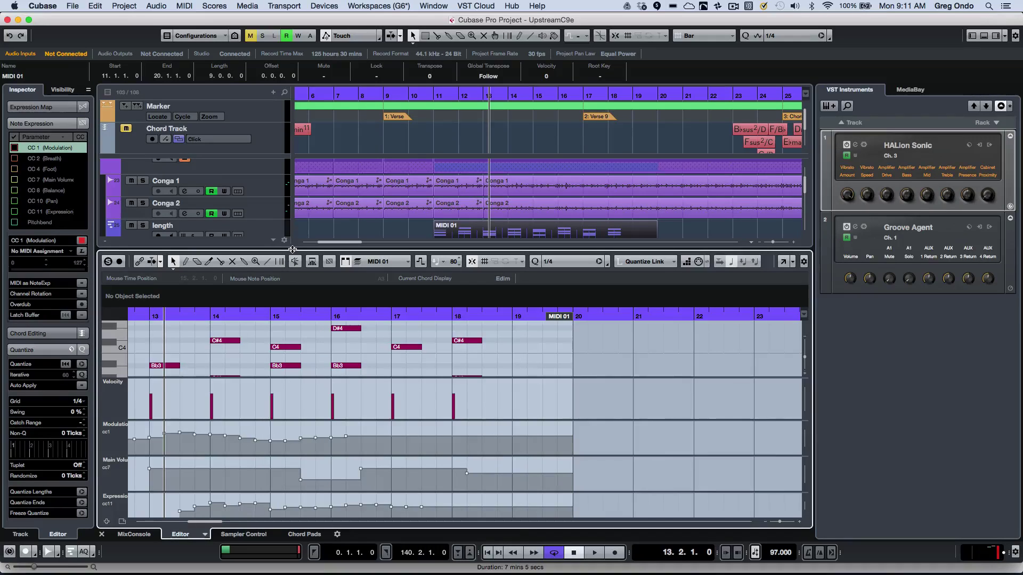
{"action": "left_click_drag", "start_coordinate": [292, 249], "coordinate": [273, 350]}
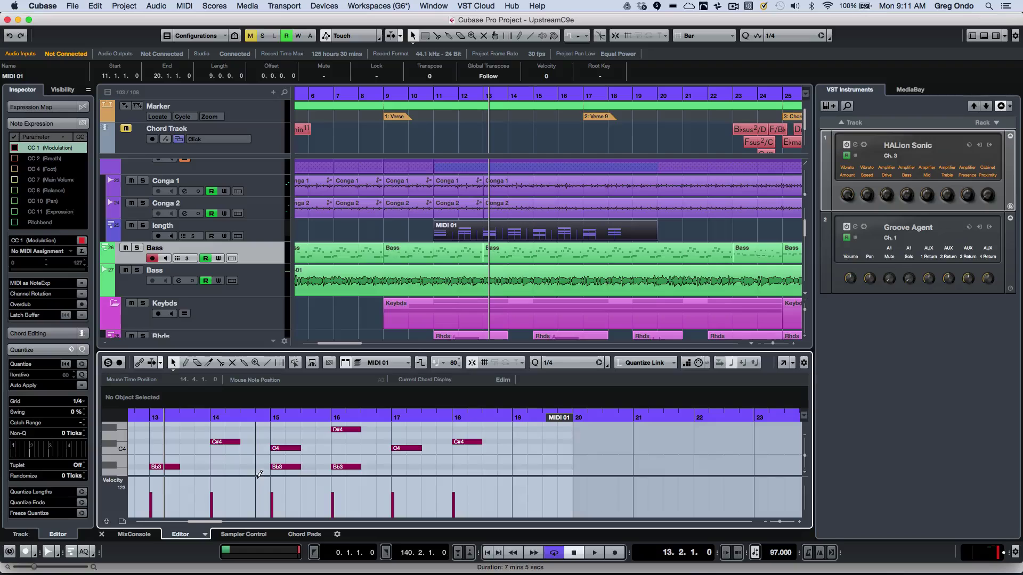
{"action": "left_click_drag", "start_coordinate": [257, 476], "coordinate": [258, 491]}
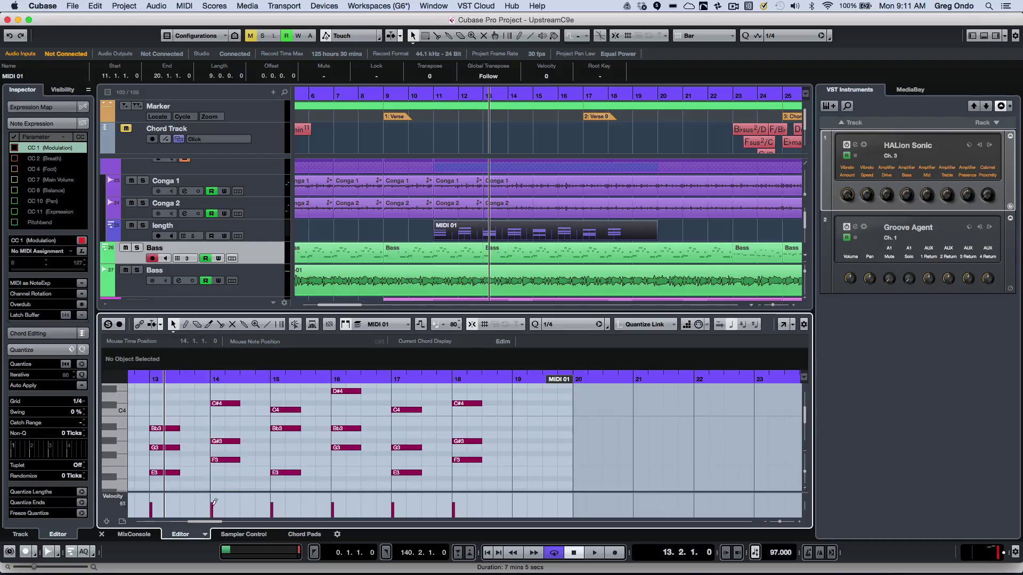
{"action": "left_click", "coordinate": [203, 534]}
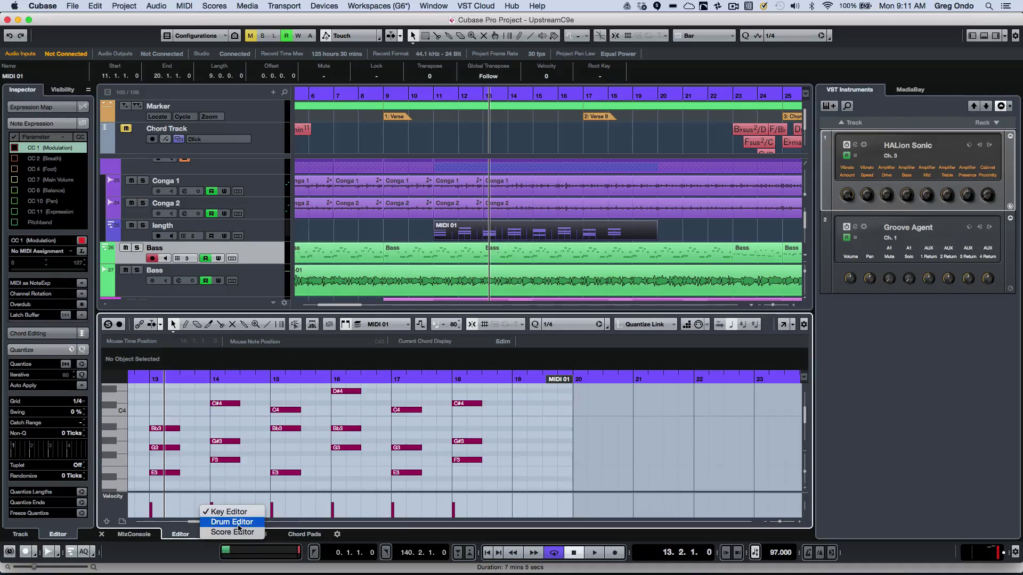
{"action": "left_click", "coordinate": [232, 522]}
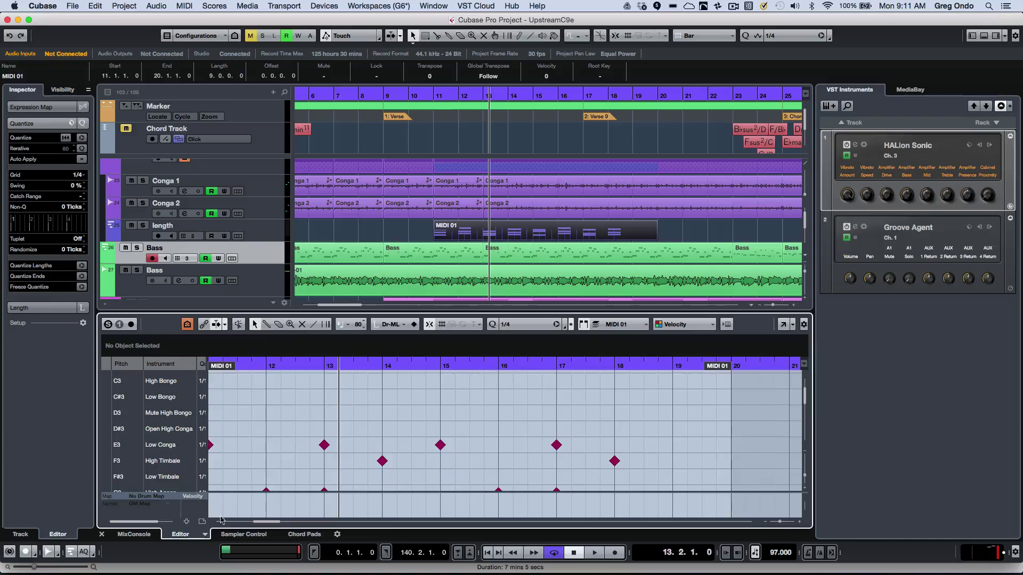
{"action": "left_click", "coordinate": [204, 535]}
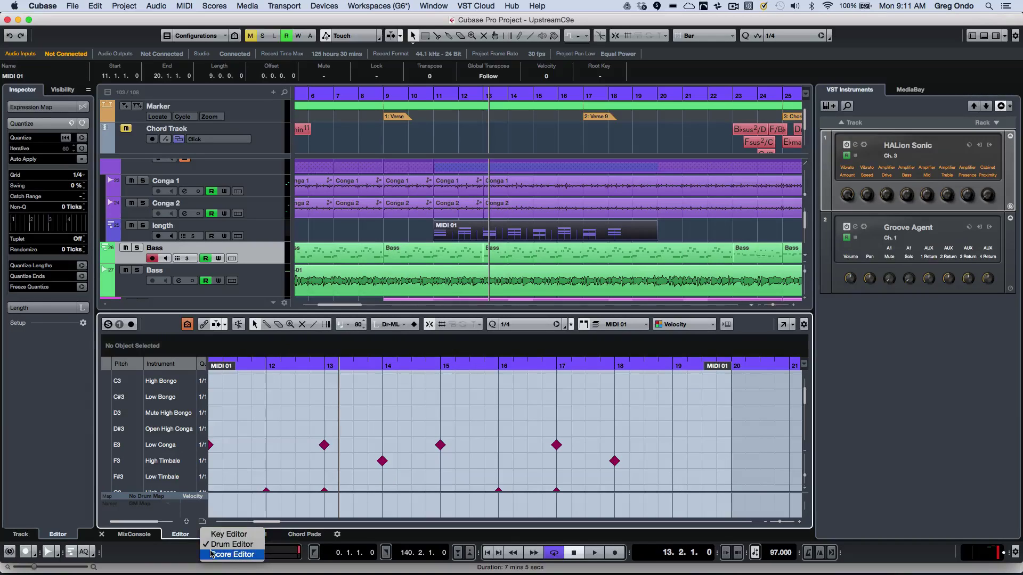
{"action": "left_click", "coordinate": [232, 554]}
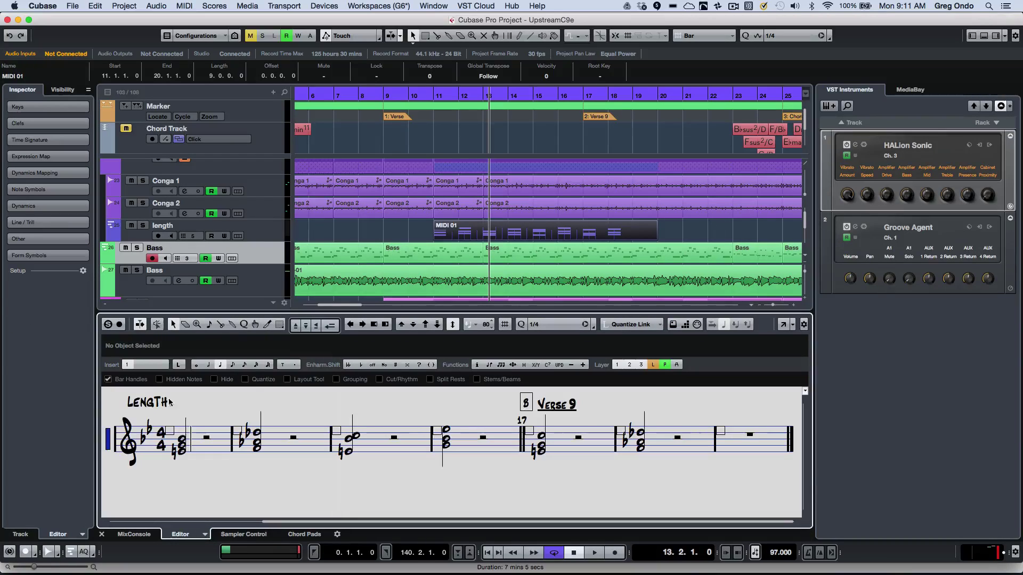
{"action": "left_click", "coordinate": [205, 535]}
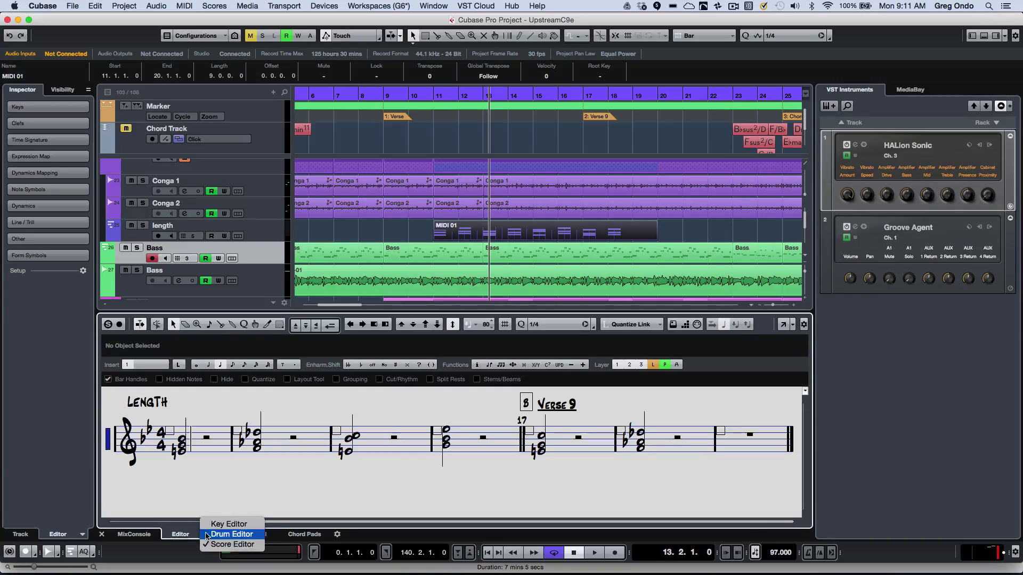
{"action": "left_click", "coordinate": [224, 524]}
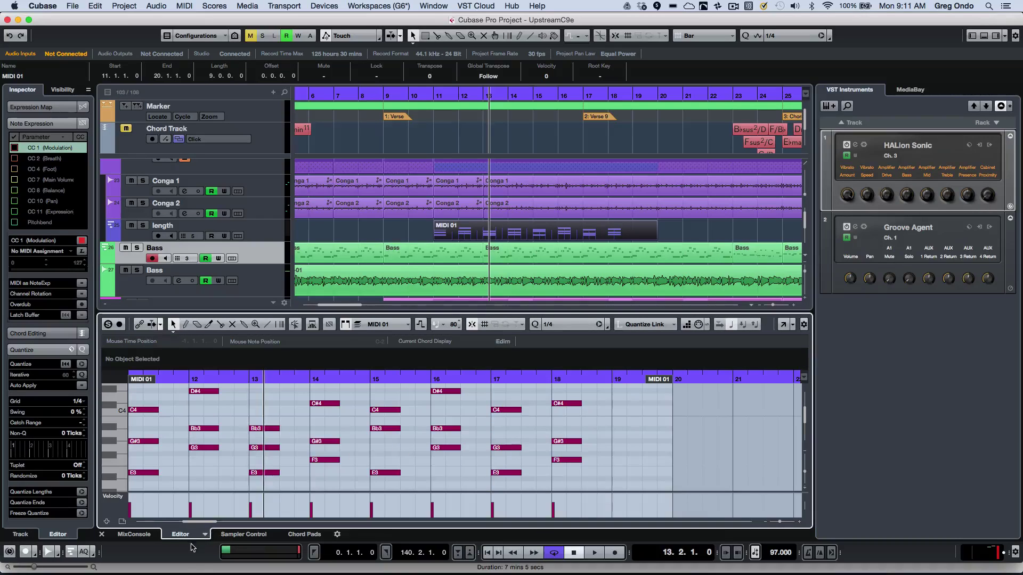
{"action": "left_click", "coordinate": [205, 534]}
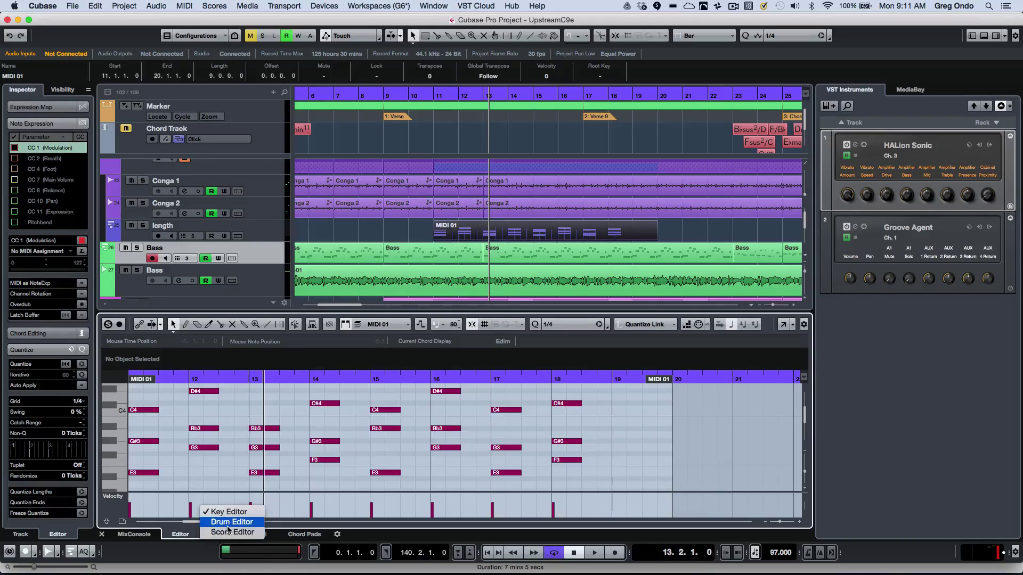
{"action": "left_click", "coordinate": [230, 522]}
{"action": "left_click", "coordinate": [207, 534]}
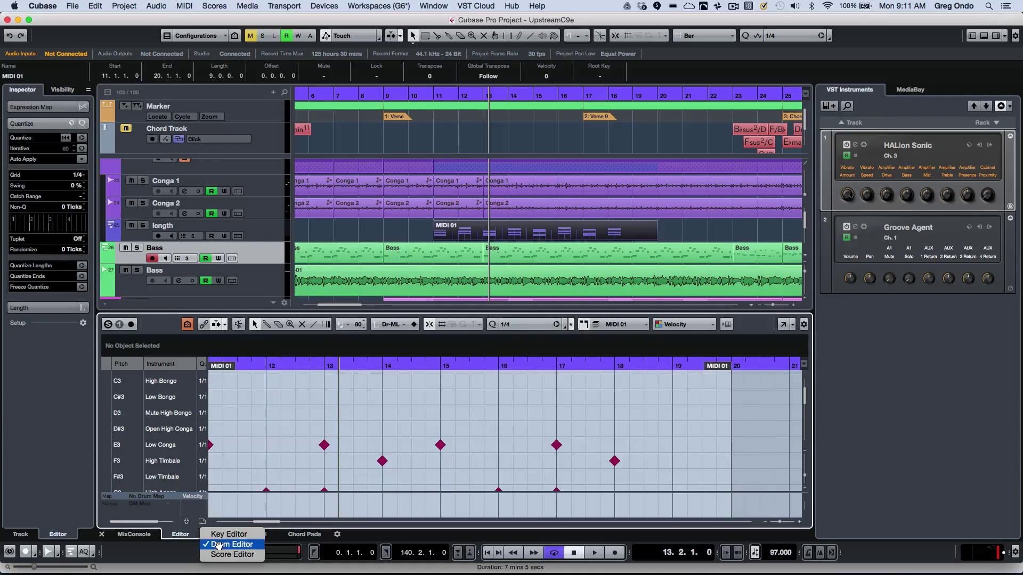
{"action": "left_click", "coordinate": [217, 545]}
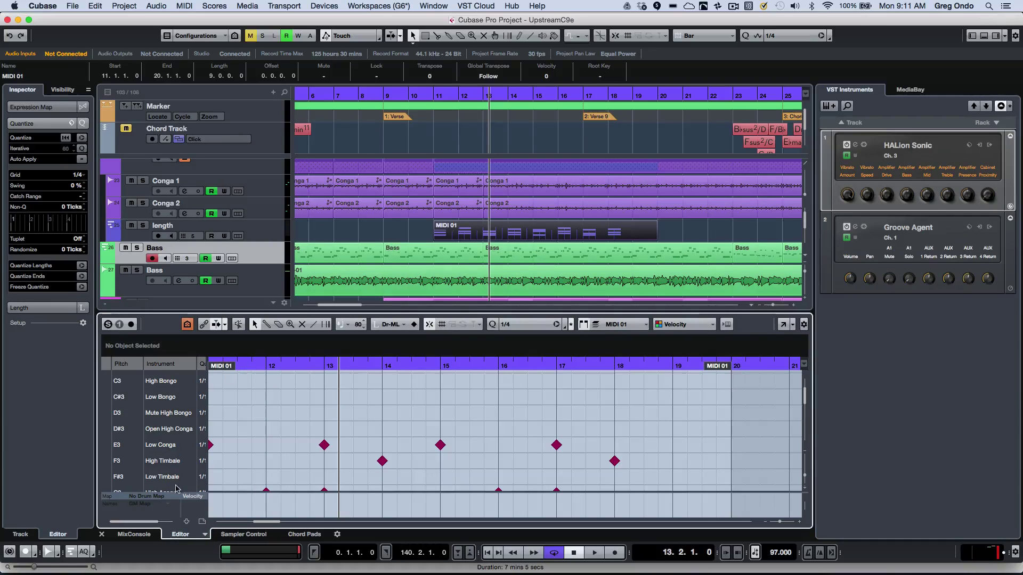
{"action": "left_click", "coordinate": [201, 531]}
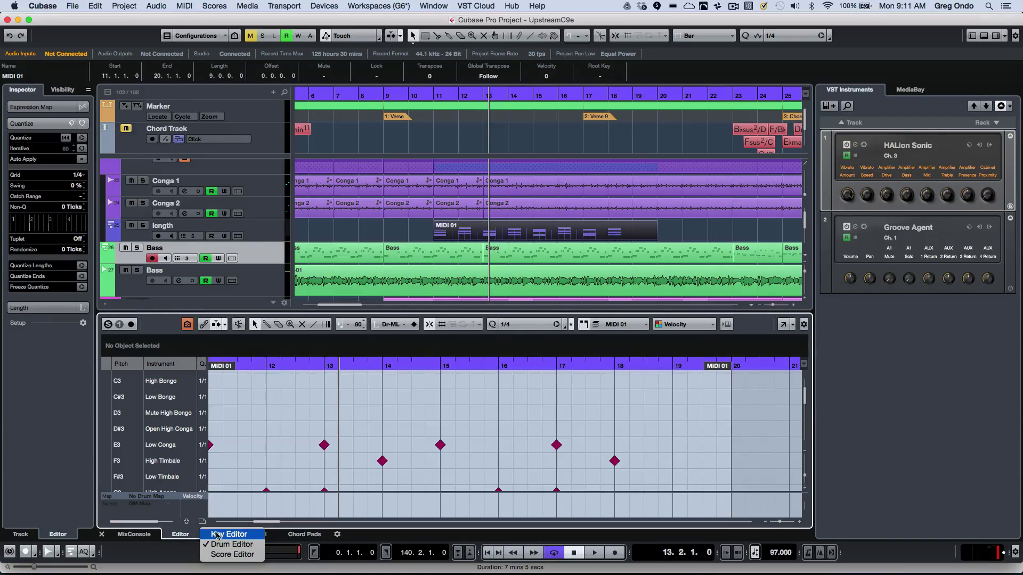
{"action": "left_click", "coordinate": [218, 534]}
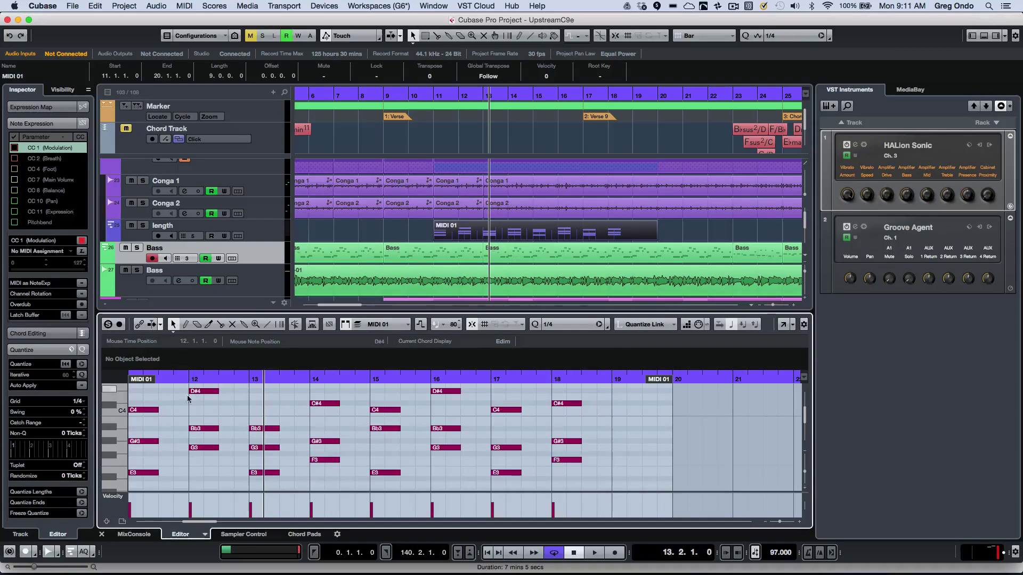
Step: Step the project cursor back to 10.2.1.0 with the keypad minus key
{"action": "key", "text": "KP_Subtract"}
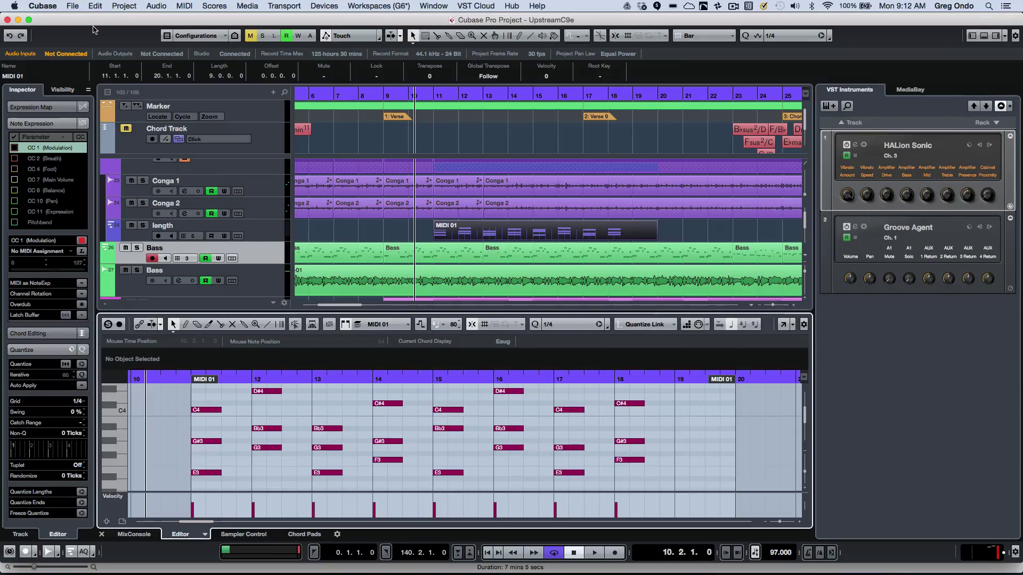
Step: Enable Enharmonics from Chord Track in Preferences > Event Display > Chords&Pitches and confirm with OK
{"action": "left_click", "coordinate": [52, 5]}
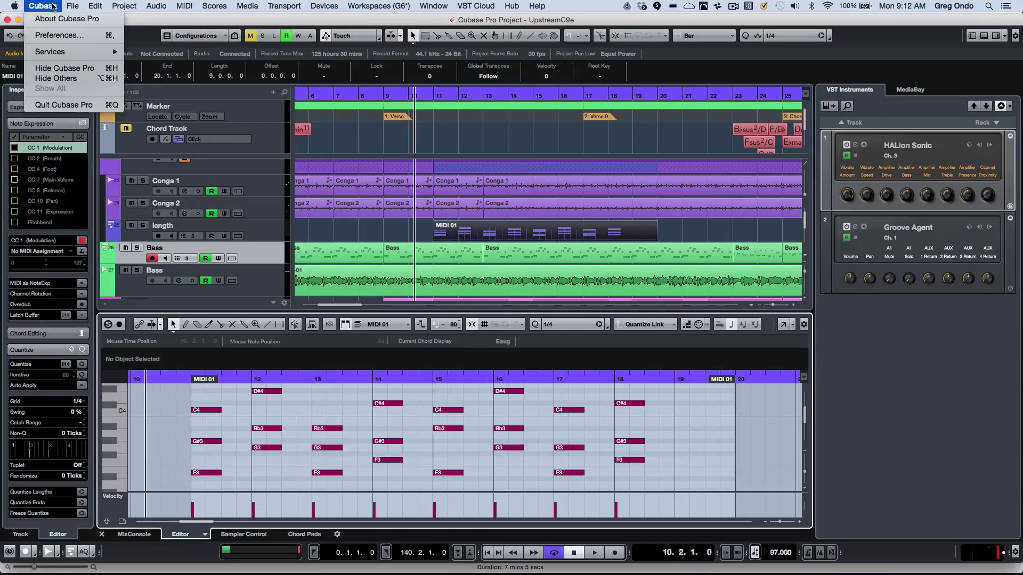
{"action": "left_click", "coordinate": [60, 36]}
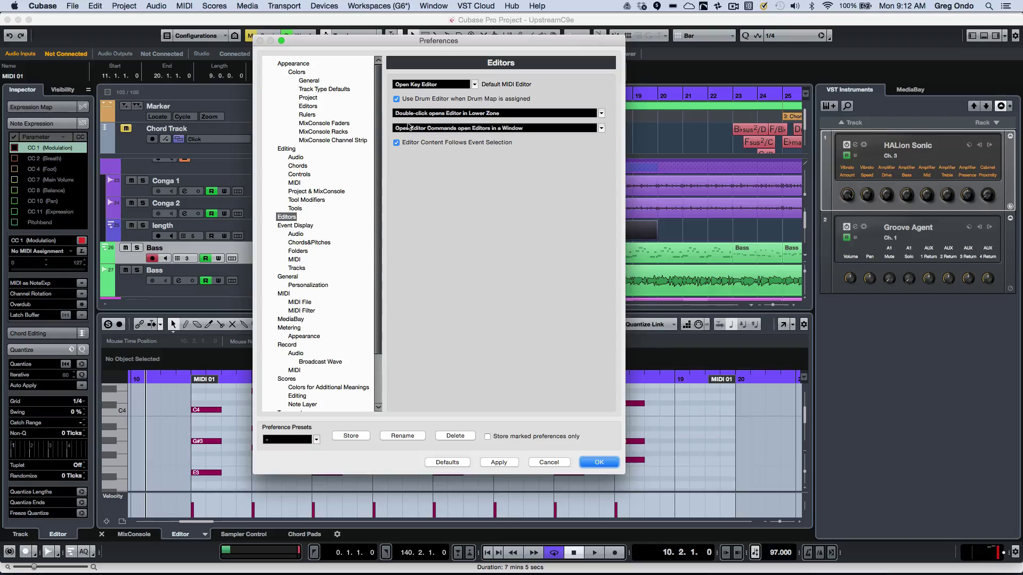
{"action": "left_click", "coordinate": [322, 243]}
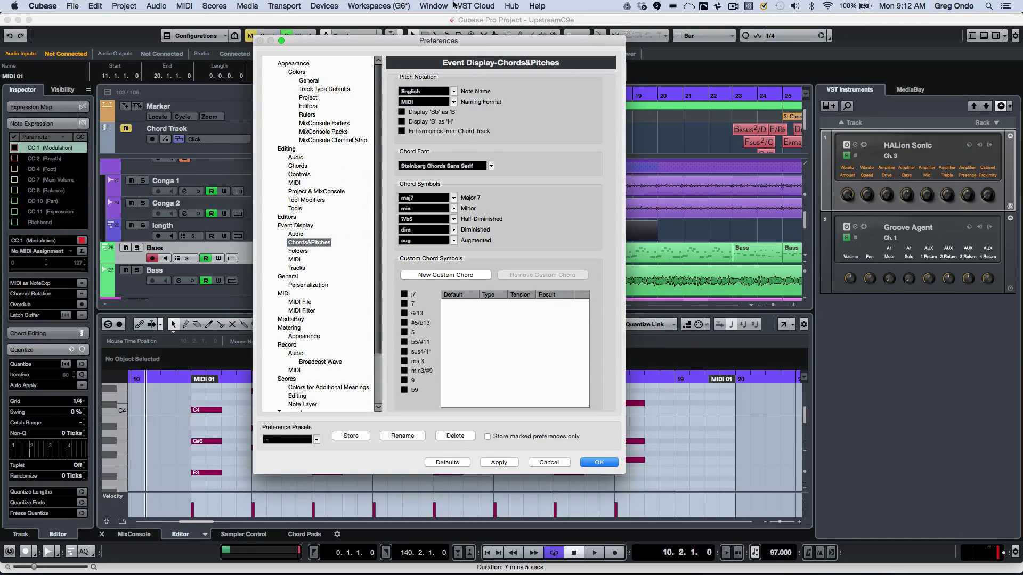
{"action": "left_click_drag", "start_coordinate": [392, 41], "coordinate": [550, 36]}
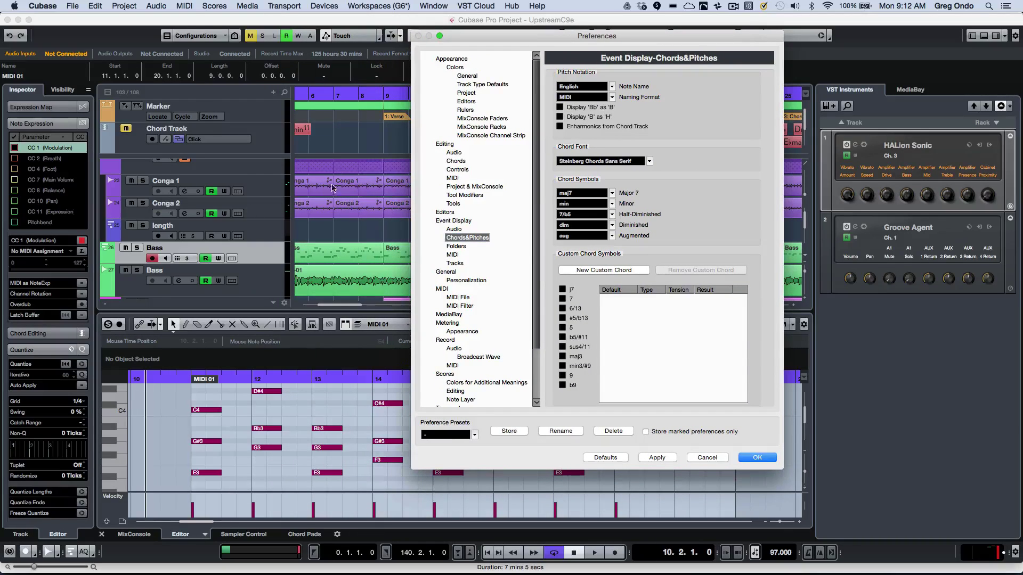
{"action": "left_click", "coordinate": [560, 127]}
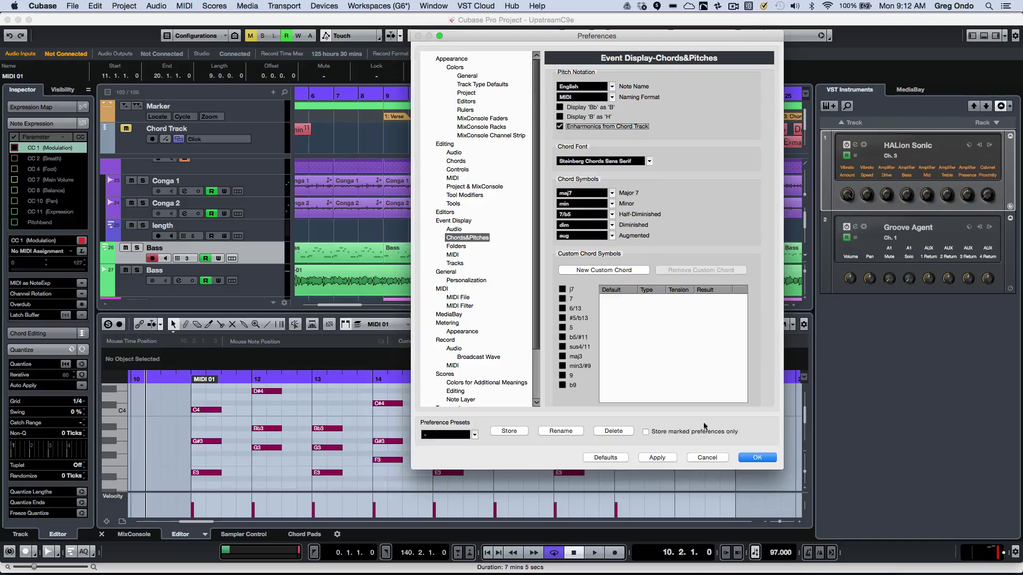
{"action": "left_click", "coordinate": [756, 459]}
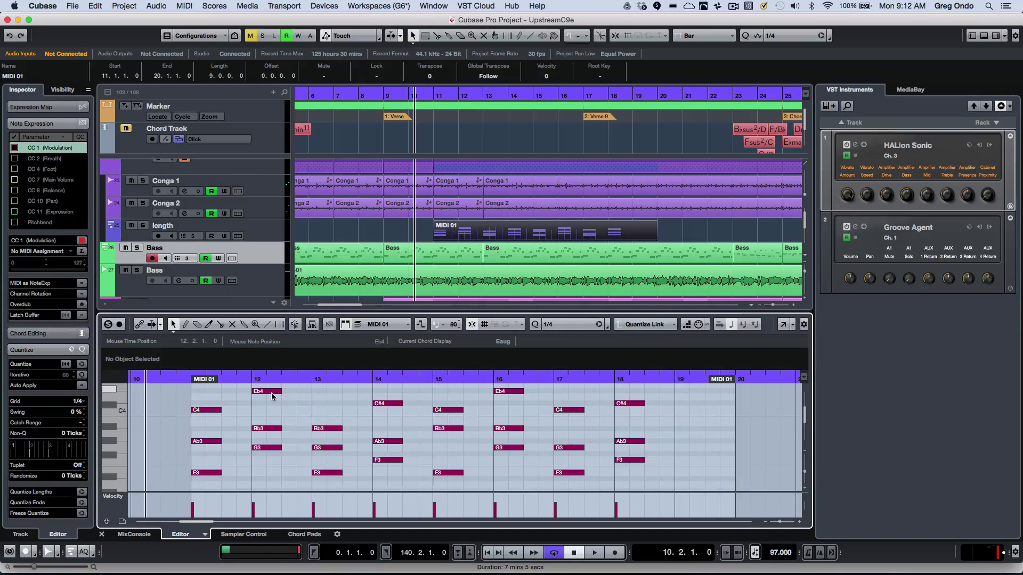
Step: Select all the Bass track parts and show them in the lower-zone Score Editor as bass-clef notation
{"action": "left_click_drag", "start_coordinate": [458, 315], "coordinate": [469, 334]}
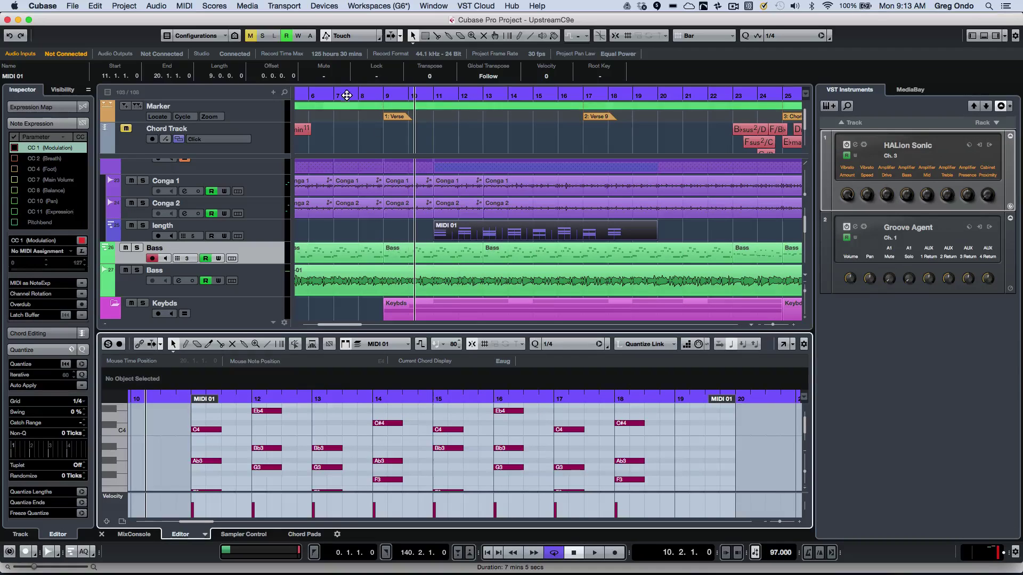
{"action": "left_click_drag", "start_coordinate": [345, 94], "coordinate": [253, 87]}
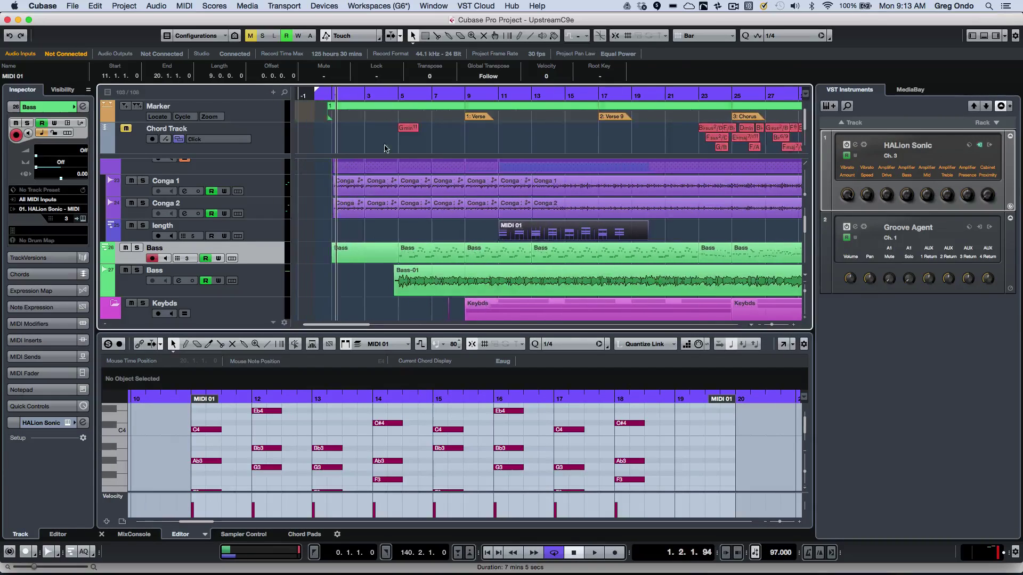
{"action": "left_click", "coordinate": [420, 247]}
{"action": "left_click_drag", "start_coordinate": [319, 254], "coordinate": [687, 264]}
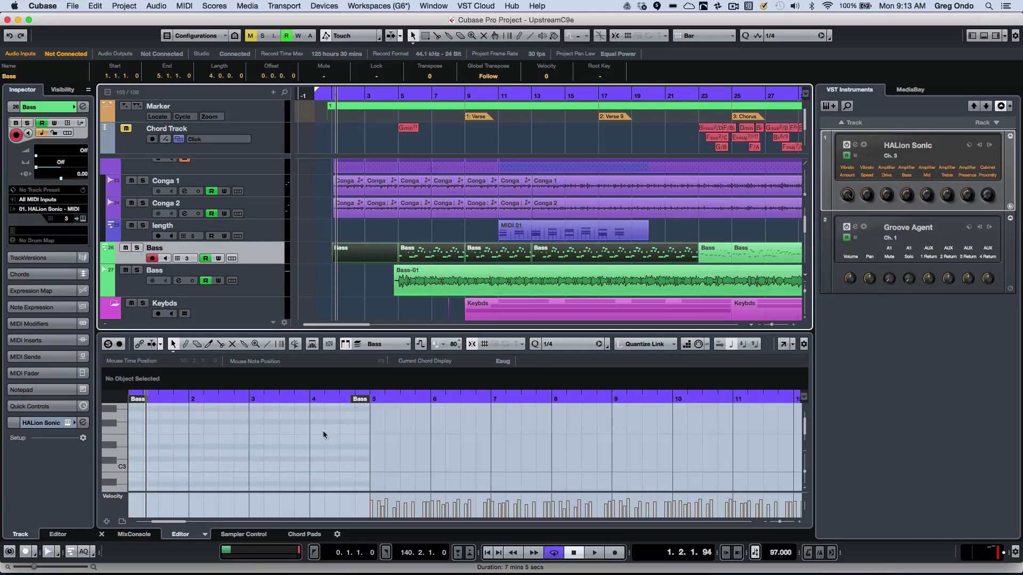
{"action": "left_click", "coordinate": [205, 535]}
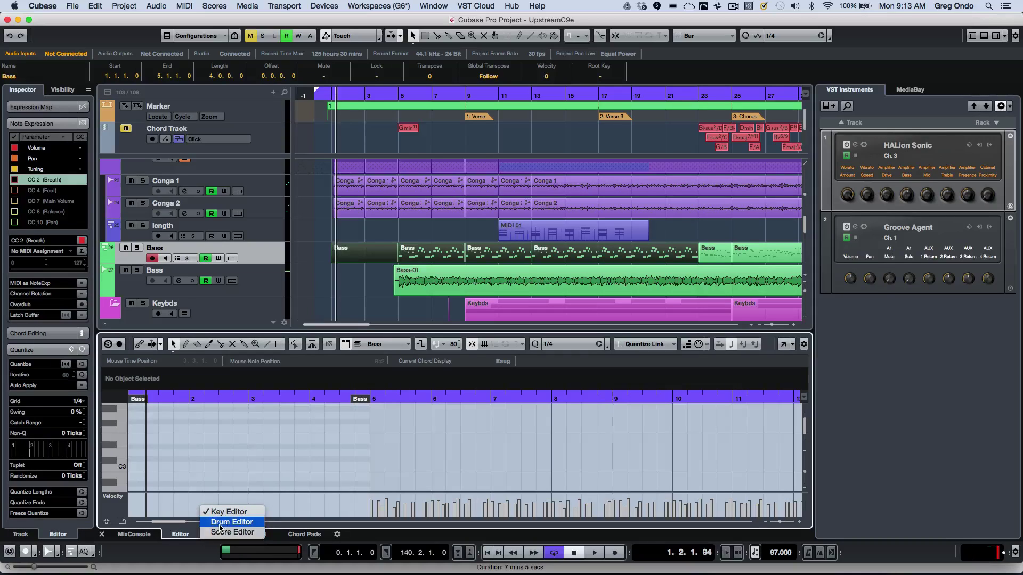
{"action": "left_click", "coordinate": [223, 531]}
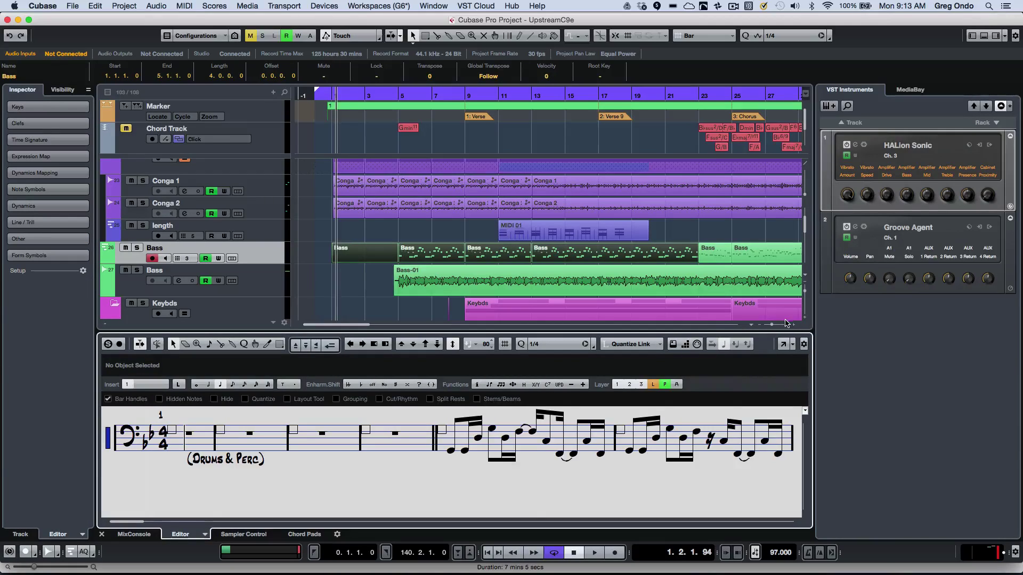
Step: Open the Bass score in its own window as the full 'Upstream' page with chord symbols
{"action": "left_click", "coordinate": [783, 344]}
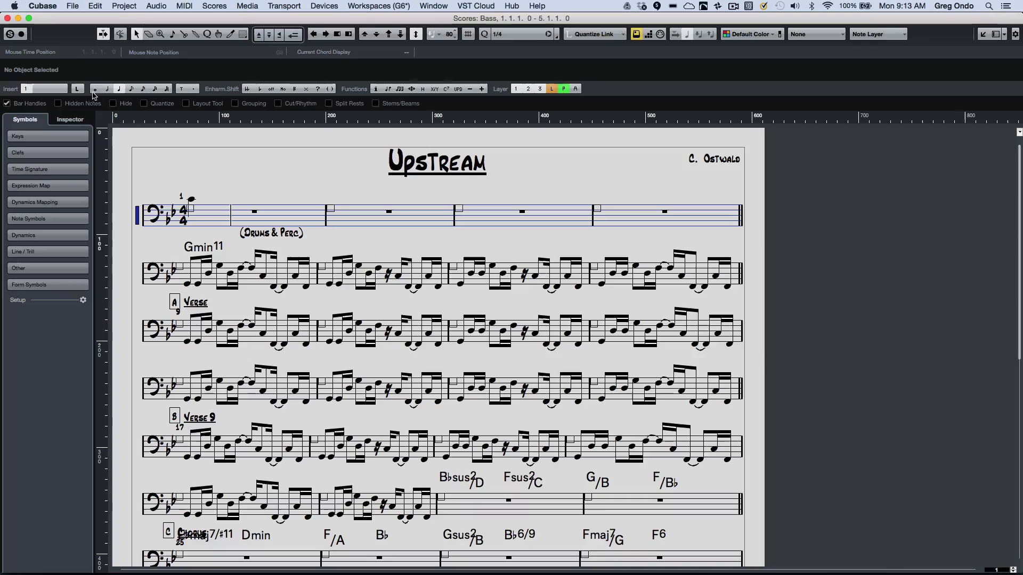
{"action": "left_click", "coordinate": [96, 89]}
{"action": "left_click", "coordinate": [118, 89]}
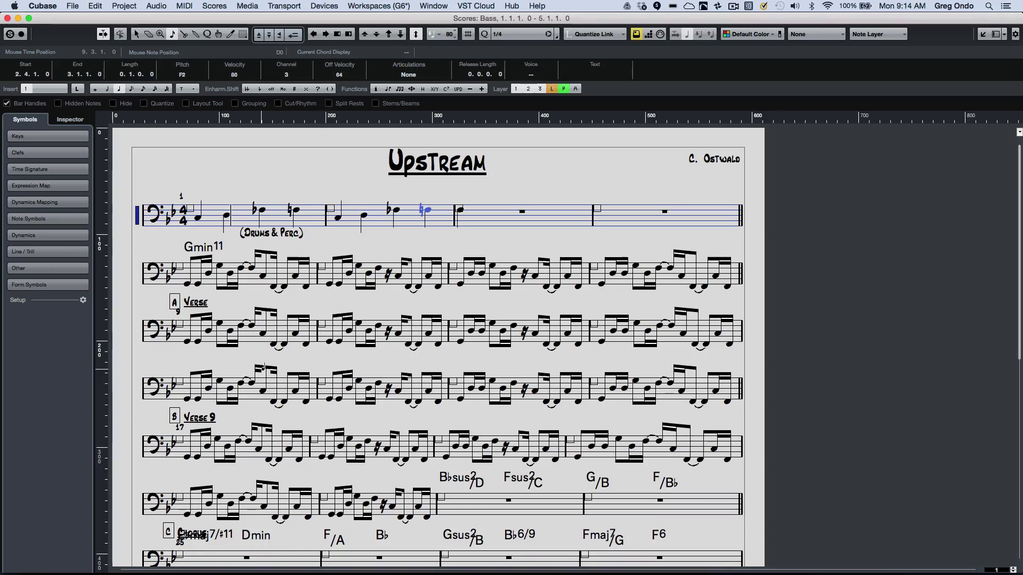
{"action": "key", "text": "super+z"}
{"action": "key", "text": "super+z"}
{"action": "key", "text": "super+z"}
{"action": "key", "text": "super+z"}
{"action": "key", "text": "super+z"}
{"action": "key", "text": "super+z"}
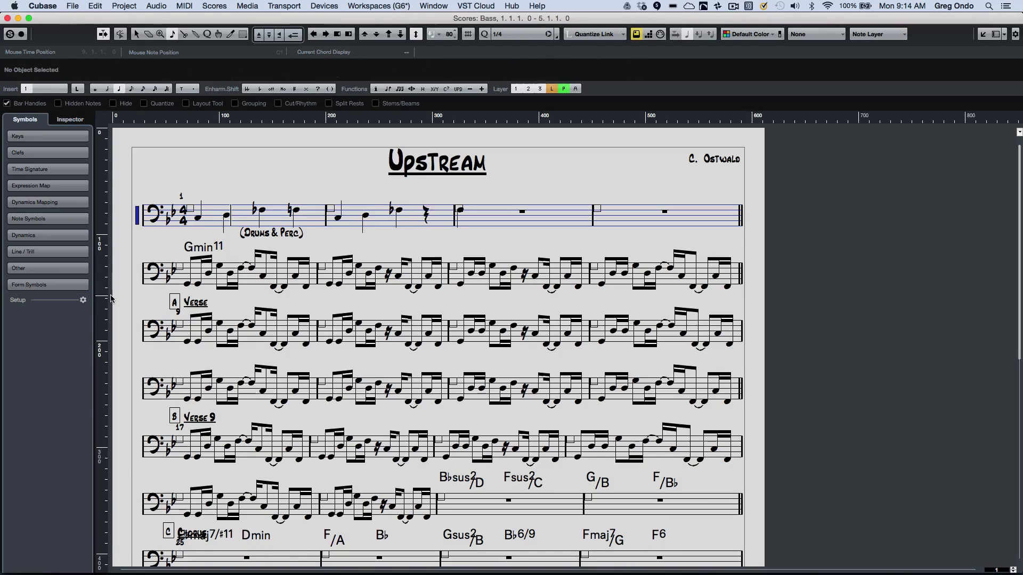
{"action": "key", "text": "super+z"}
{"action": "key", "text": "super+z"}
{"action": "key", "text": "super+z"}
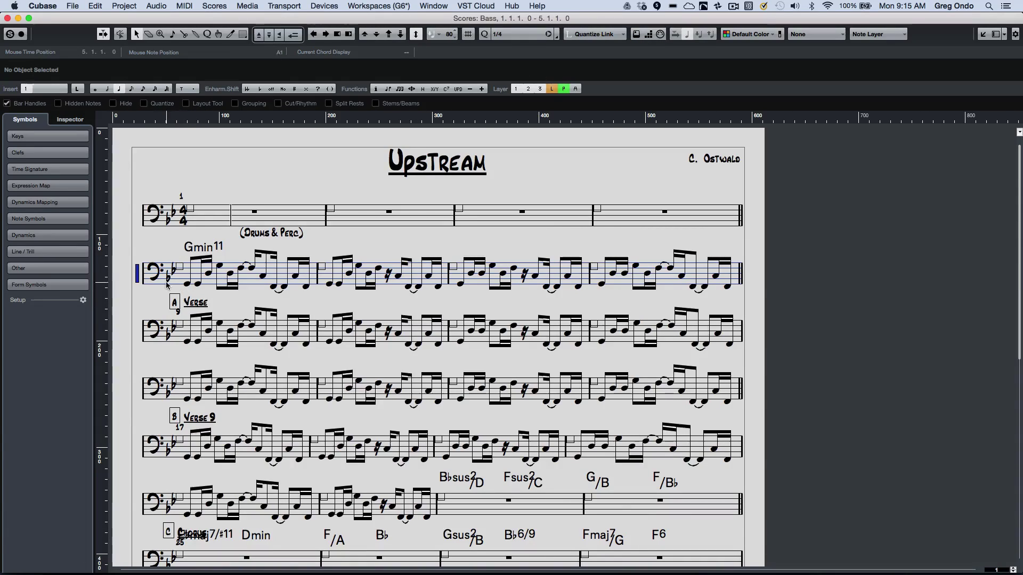
Step: Show the Gmin11 bars 5–8 as slash rhythms via Rhythm Notation > Show Rhythmic Notation
{"action": "left_click_drag", "start_coordinate": [172, 289], "coordinate": [729, 261]}
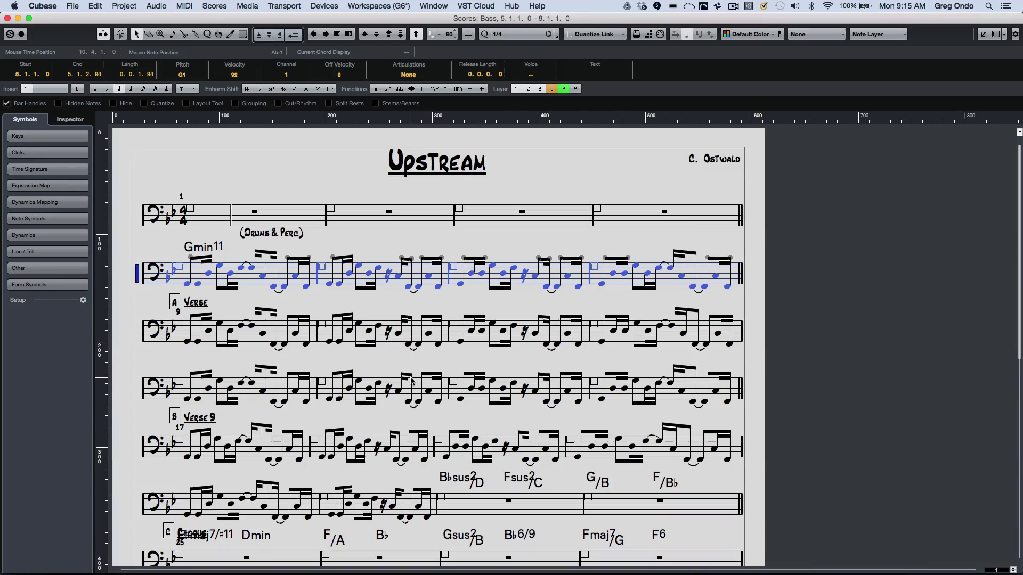
{"action": "right_click", "coordinate": [265, 165]}
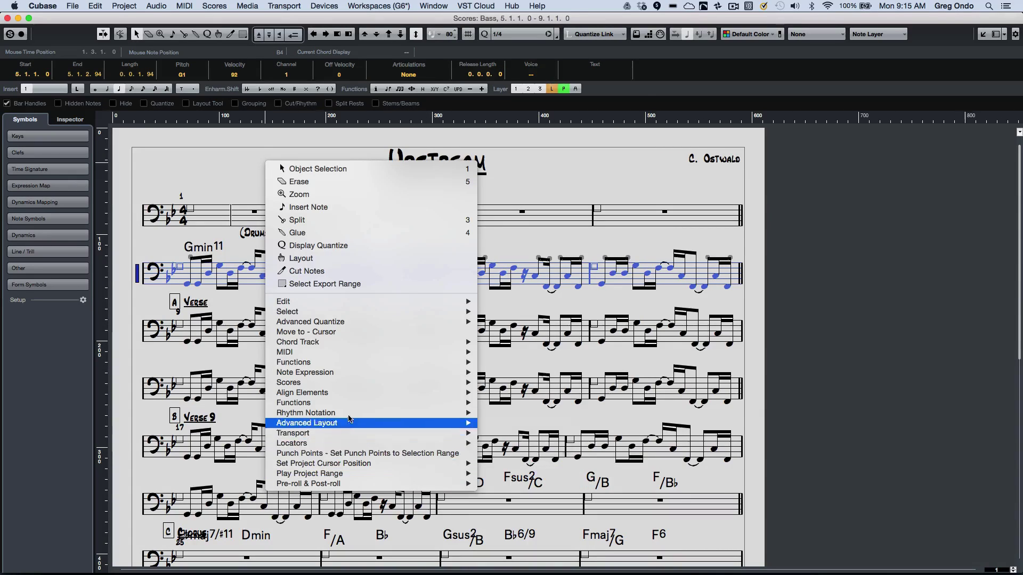
{"action": "mouse_move", "coordinate": [349, 414]}
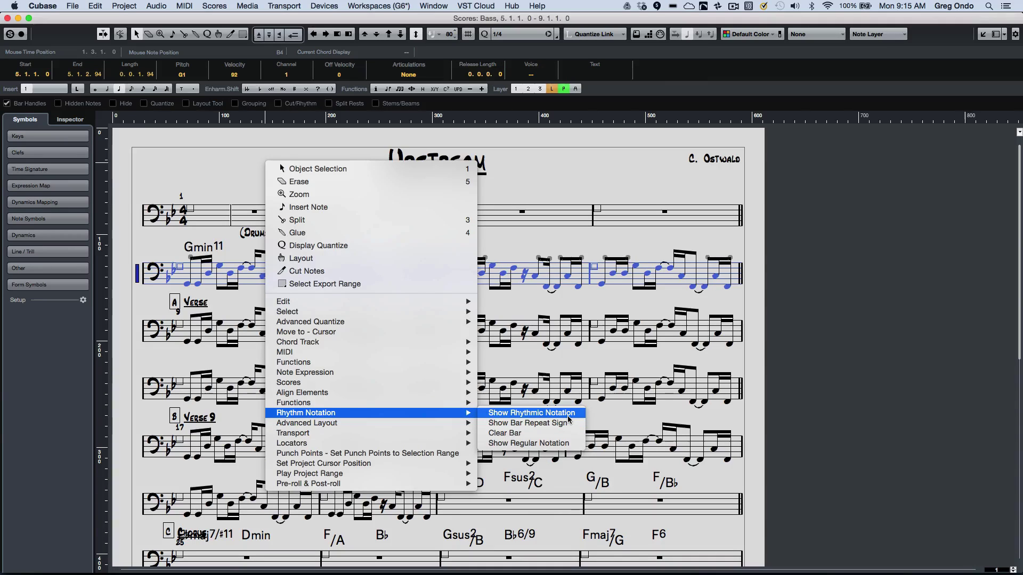
{"action": "left_click", "coordinate": [569, 415]}
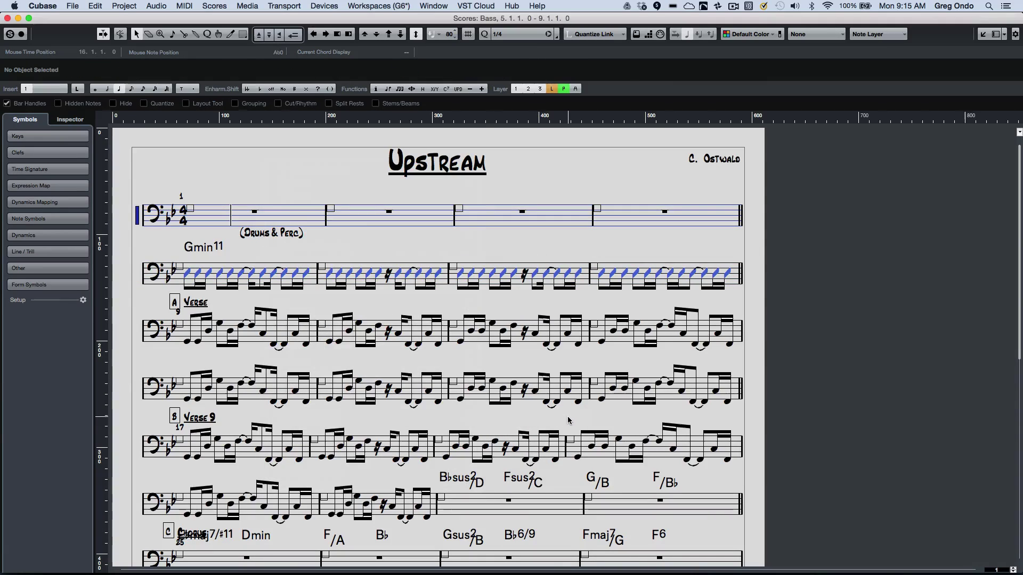
Step: Select every bar from the Chorus staff up through the first Verse staff
{"action": "right_click", "coordinate": [212, 332]}
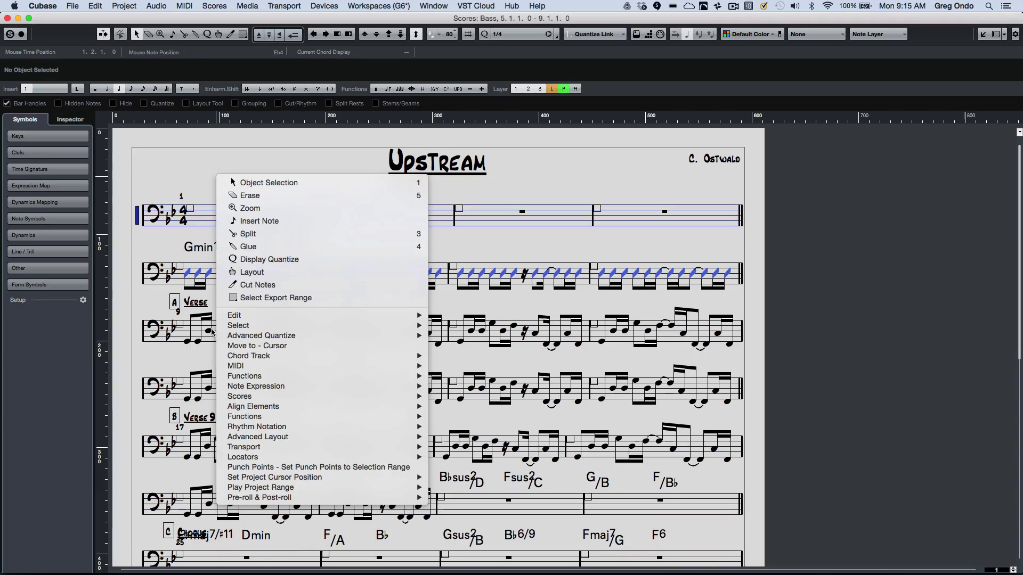
{"action": "mouse_move", "coordinate": [259, 442]}
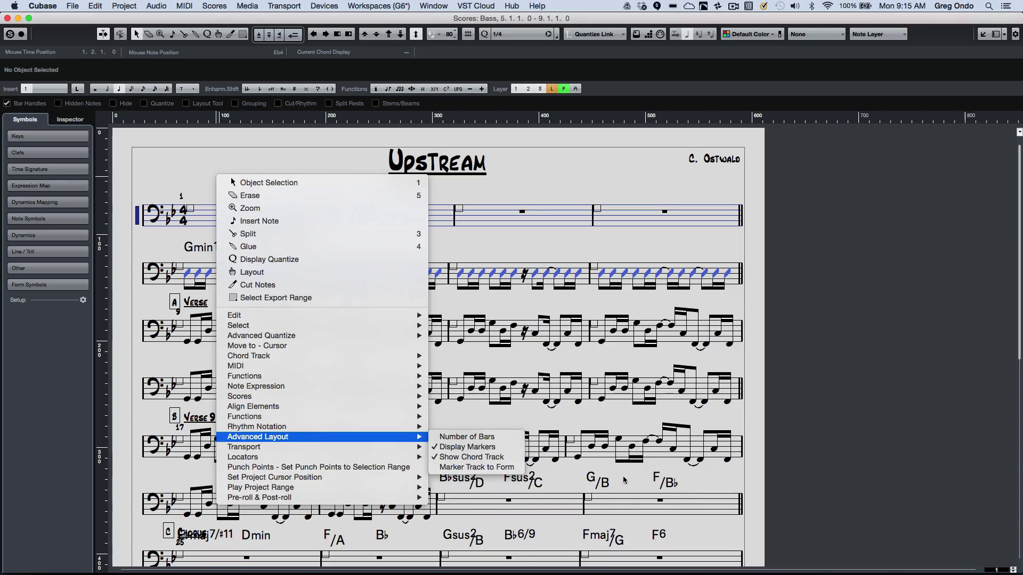
{"action": "left_click", "coordinate": [172, 250]}
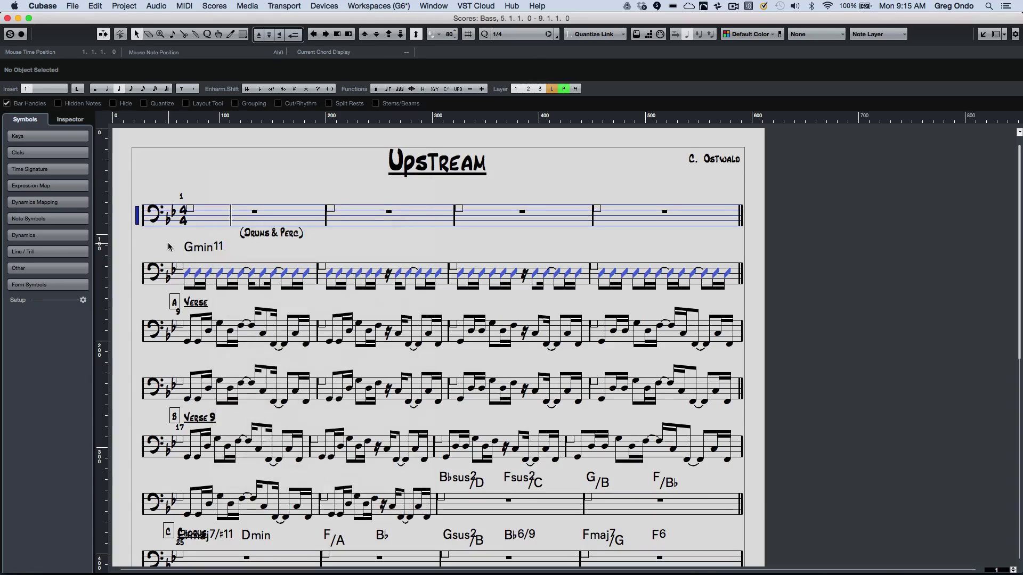
{"action": "scroll", "coordinate": [217, 434], "scroll_direction": "down", "scroll_amount": 2}
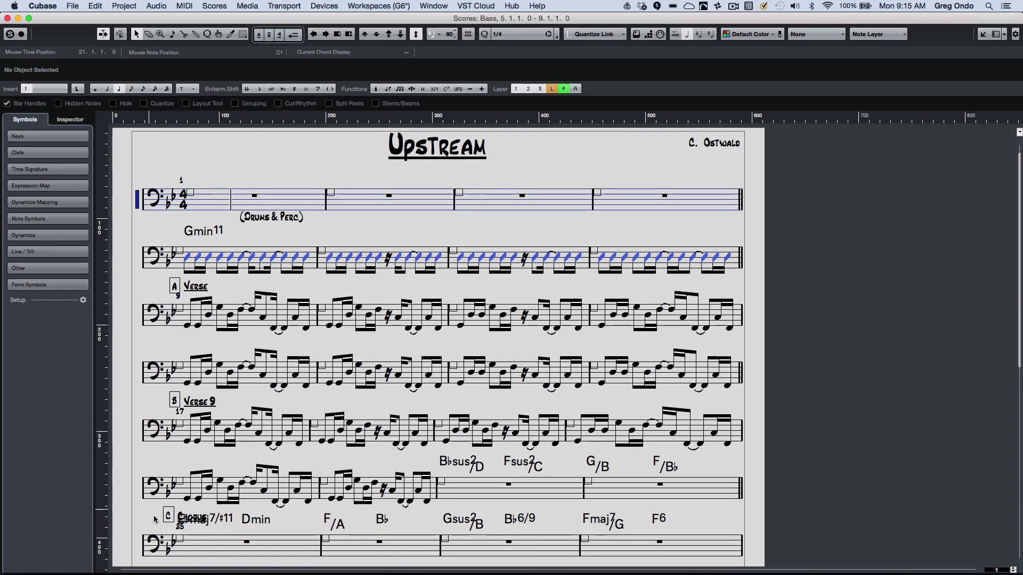
{"action": "scroll", "coordinate": [157, 506], "scroll_direction": "down", "scroll_amount": 10}
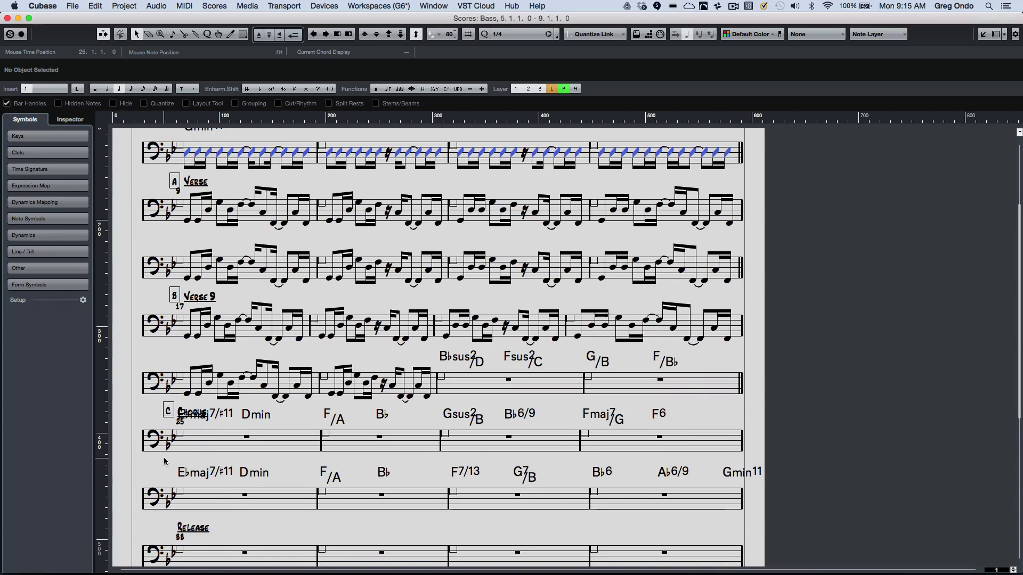
{"action": "left_click_drag", "start_coordinate": [164, 461], "coordinate": [744, 179]}
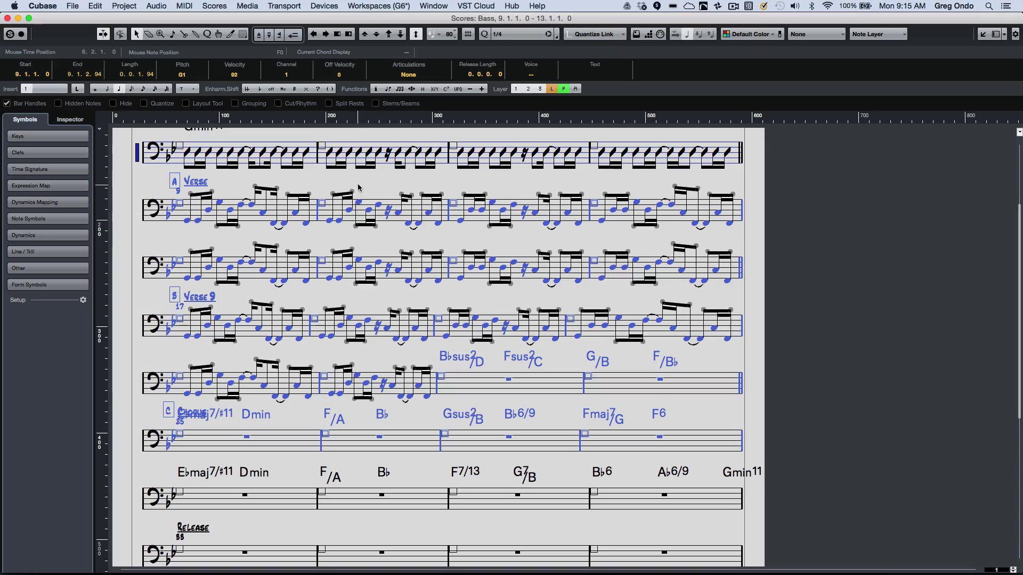
Step: Replace the selected Verse, Verse 9 and Chorus bars with one-bar repeat signs
{"action": "right_click", "coordinate": [374, 185]}
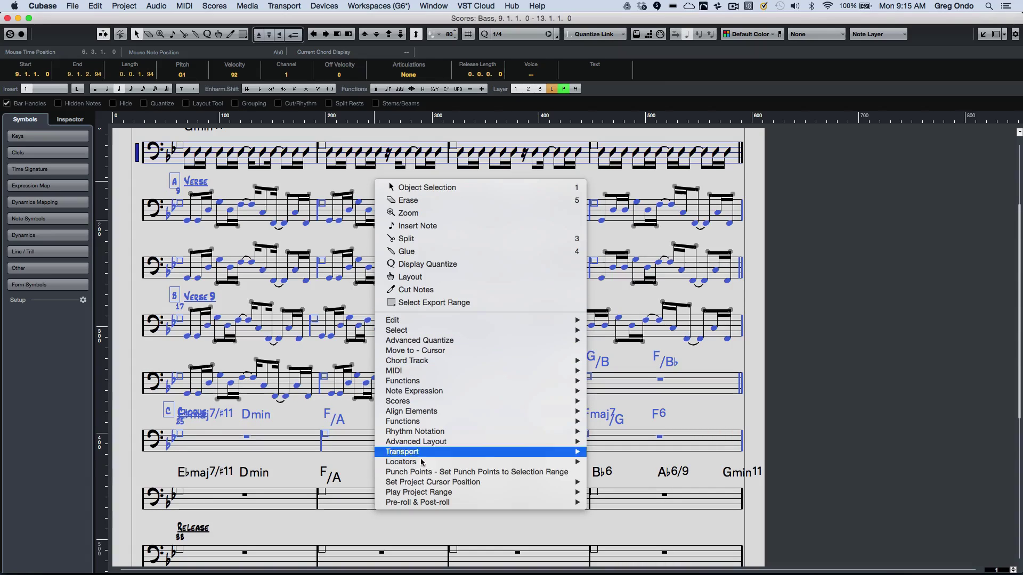
{"action": "mouse_move", "coordinate": [450, 441]}
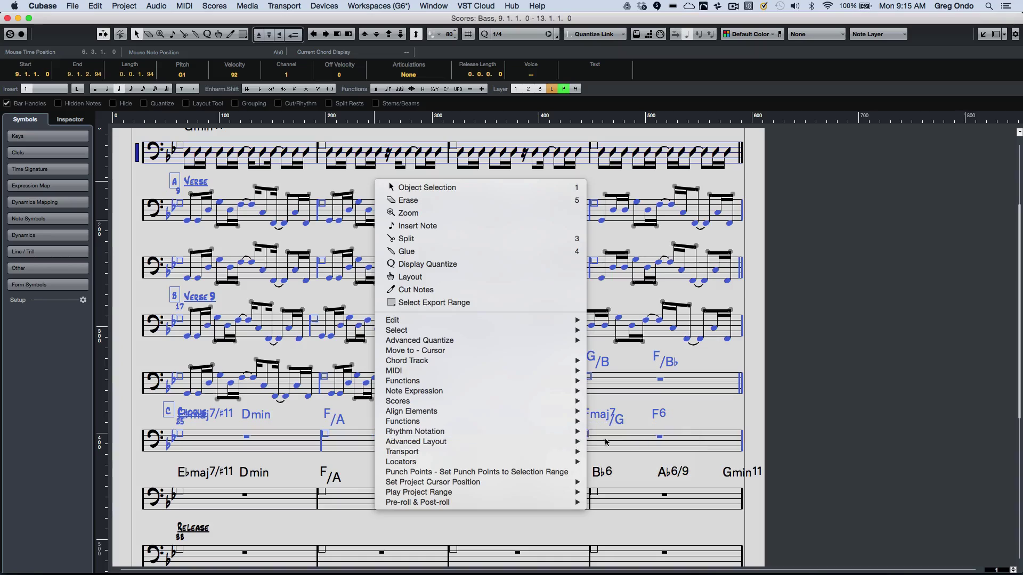
{"action": "mouse_move", "coordinate": [561, 433]}
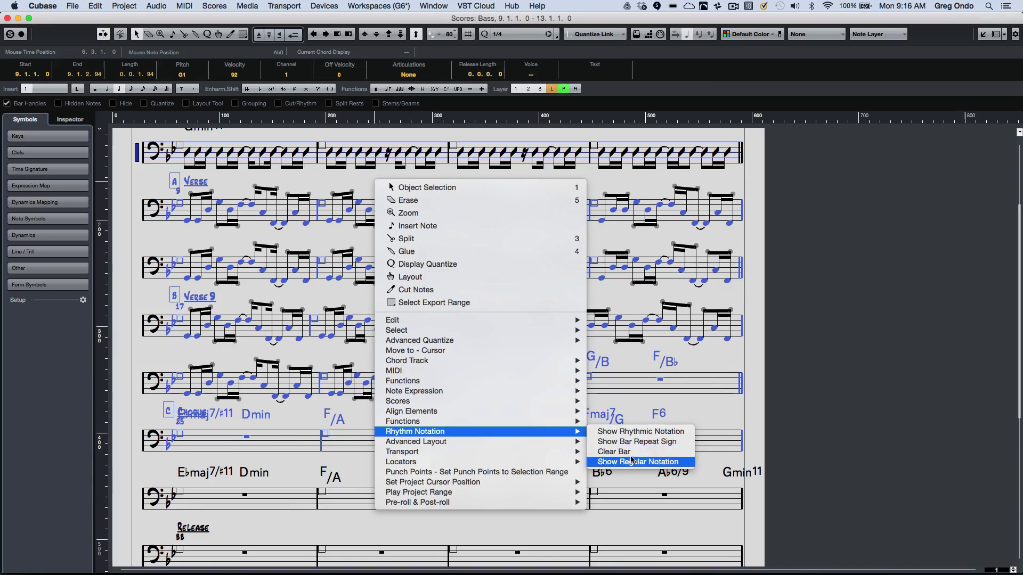
{"action": "left_click", "coordinate": [649, 448]}
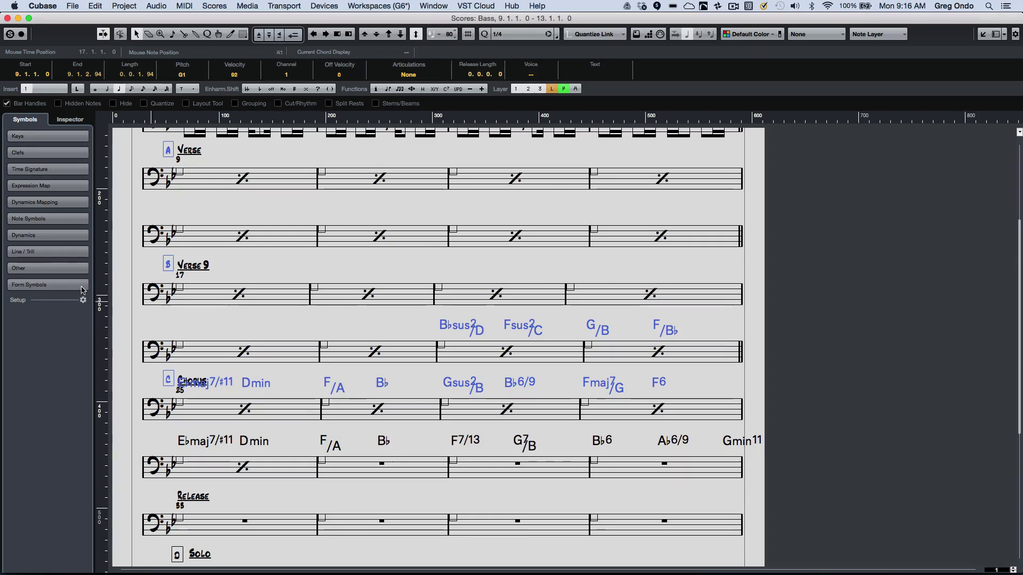
{"action": "scroll", "coordinate": [216, 298], "scroll_direction": "up", "scroll_amount": 5}
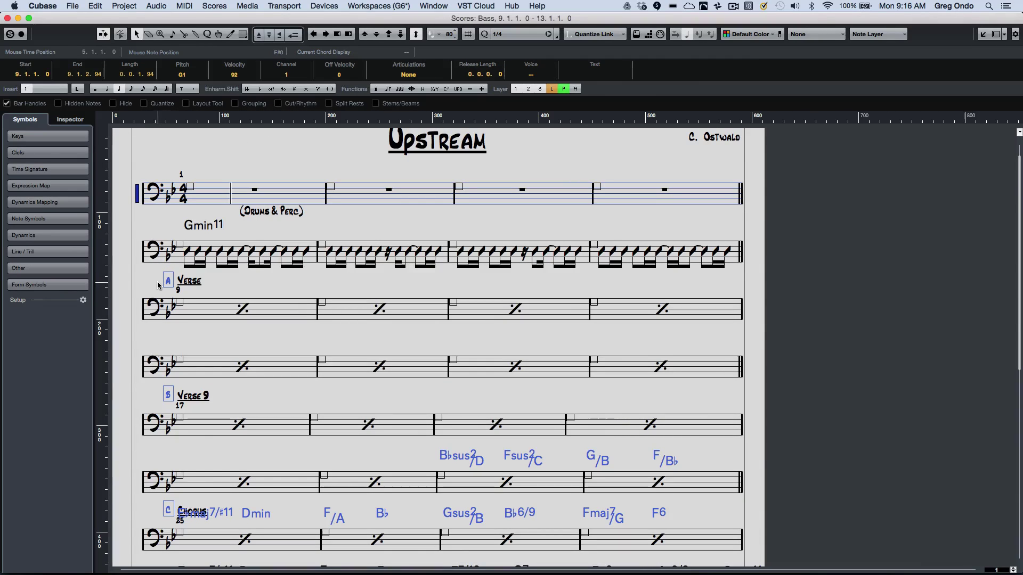
{"action": "scroll", "coordinate": [157, 286], "scroll_direction": "down", "scroll_amount": 2}
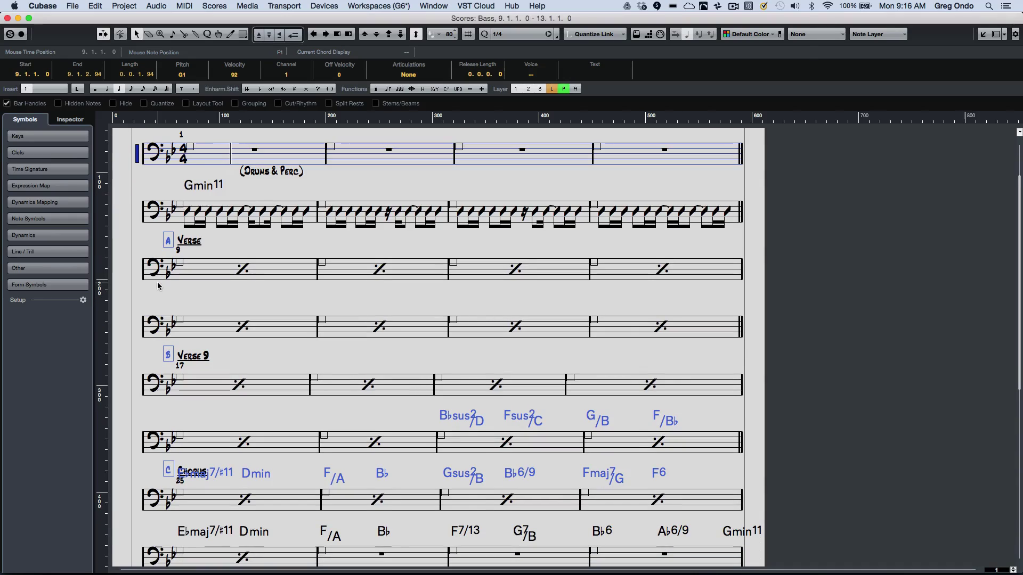
{"action": "scroll", "coordinate": [158, 285], "scroll_direction": "up", "scroll_amount": 1}
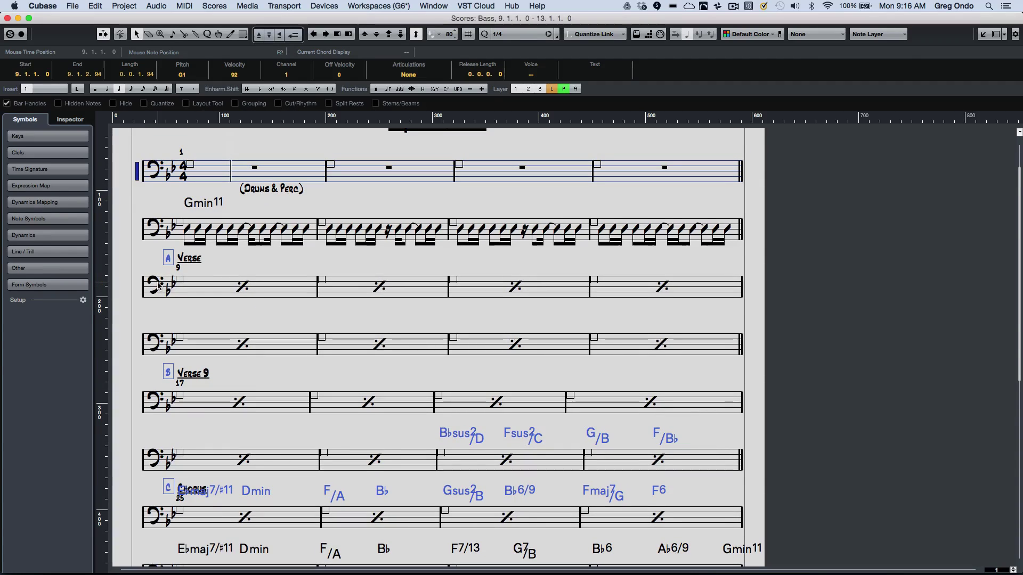
{"action": "scroll", "coordinate": [158, 285], "scroll_direction": "up", "scroll_amount": 1}
{"action": "scroll", "coordinate": [158, 285], "scroll_direction": "down", "scroll_amount": 1}
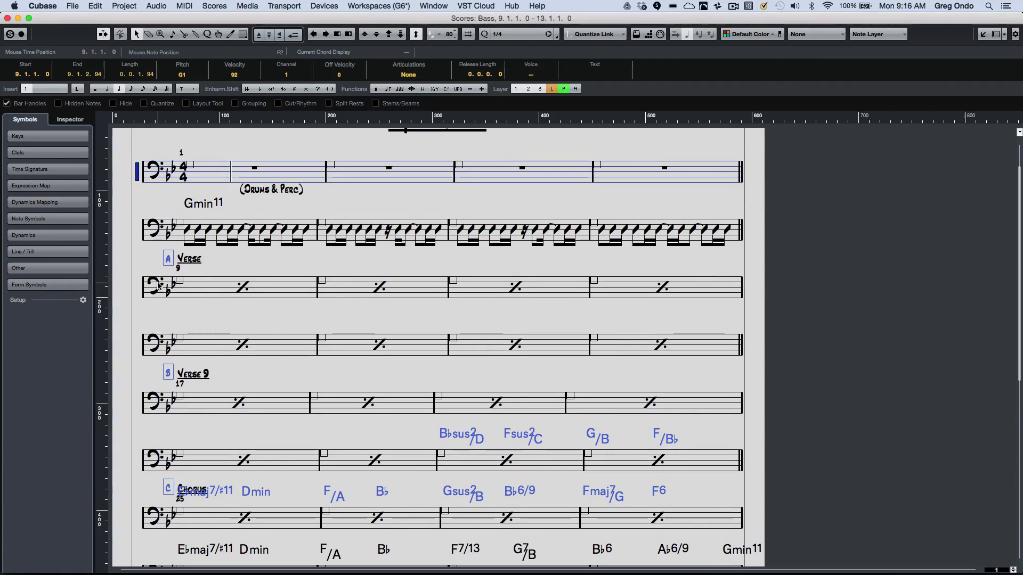